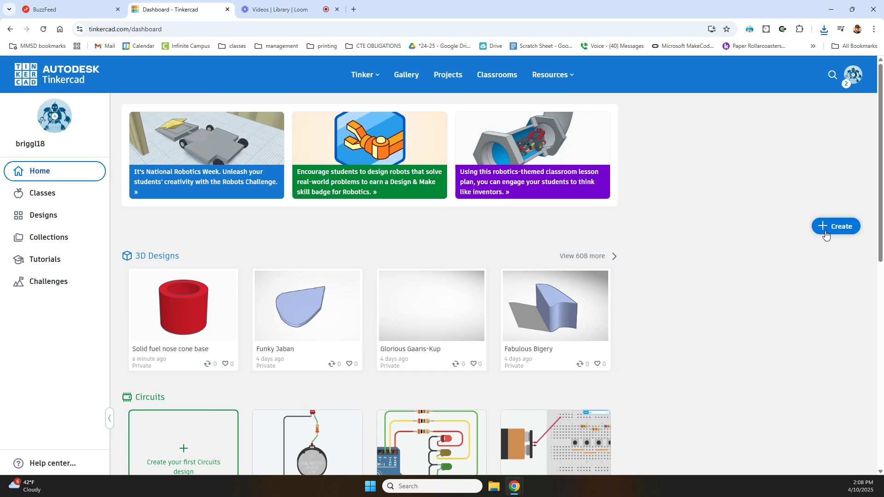
Step: Create a new 3D design and import "Solid fuel nose cone base (3).stl" in millimeters at 100% scale
{"action": "left_click", "coordinate": [834, 227]}
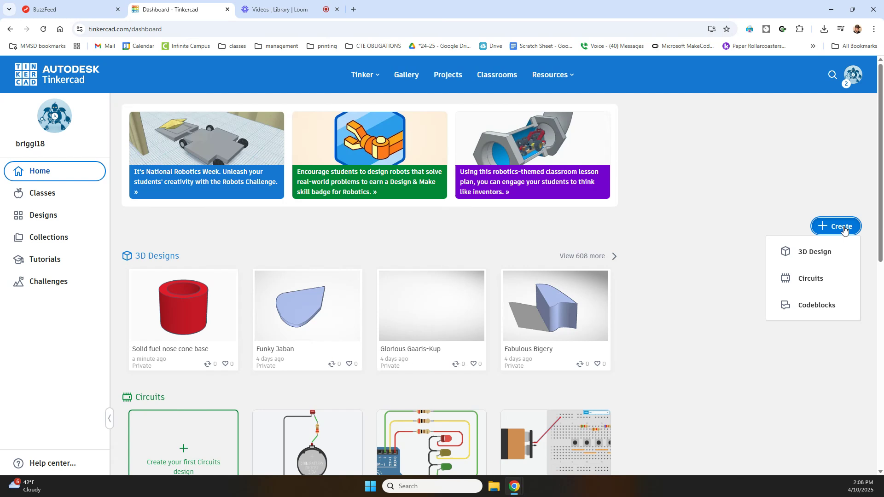
{"action": "left_click", "coordinate": [831, 254]}
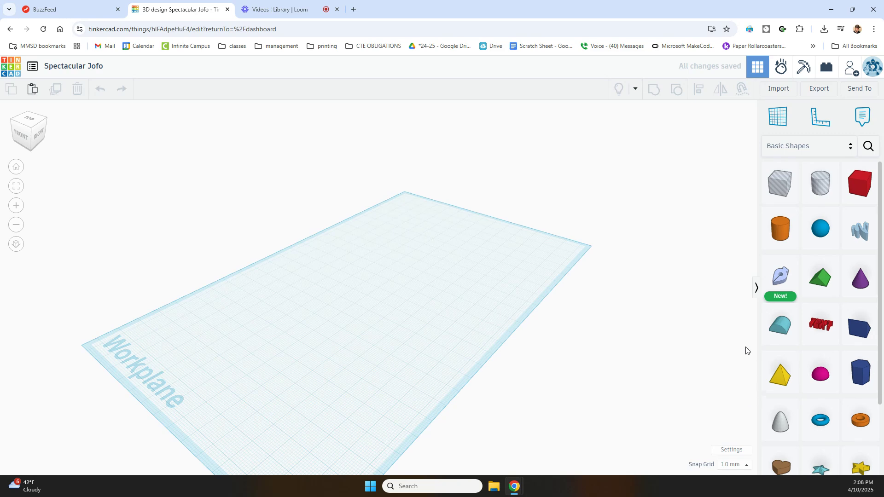
{"action": "left_click", "coordinate": [779, 89]}
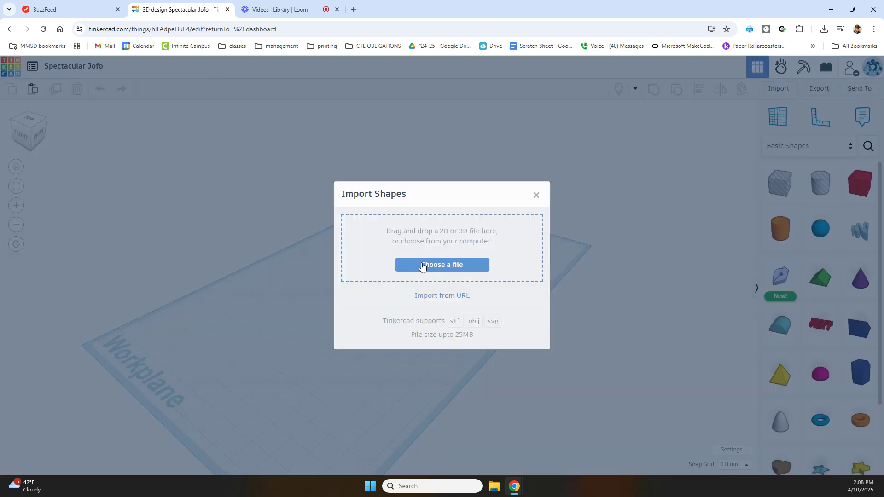
{"action": "left_click", "coordinate": [468, 265]}
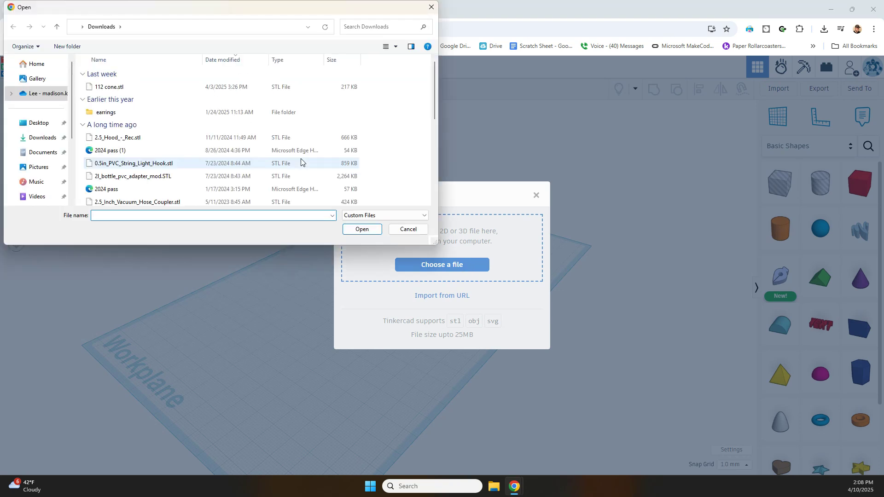
{"action": "left_click", "coordinate": [96, 89]}
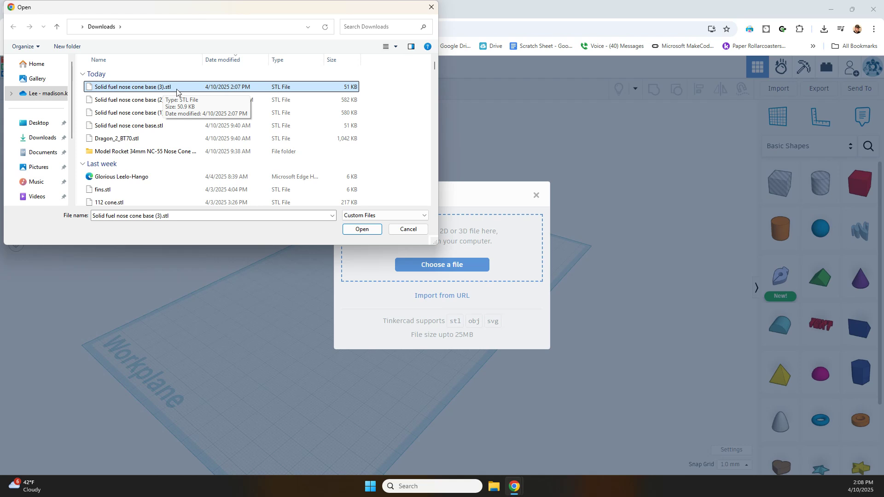
{"action": "left_click", "coordinate": [362, 228]}
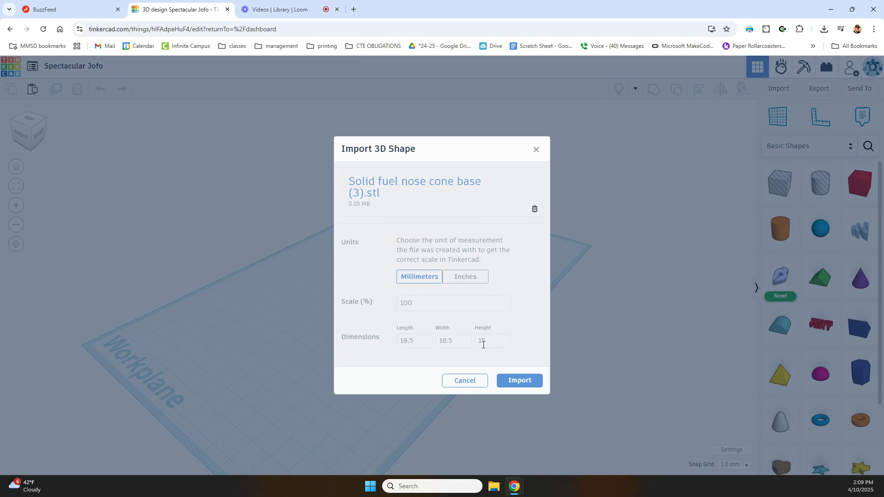
{"action": "left_click", "coordinate": [517, 386]}
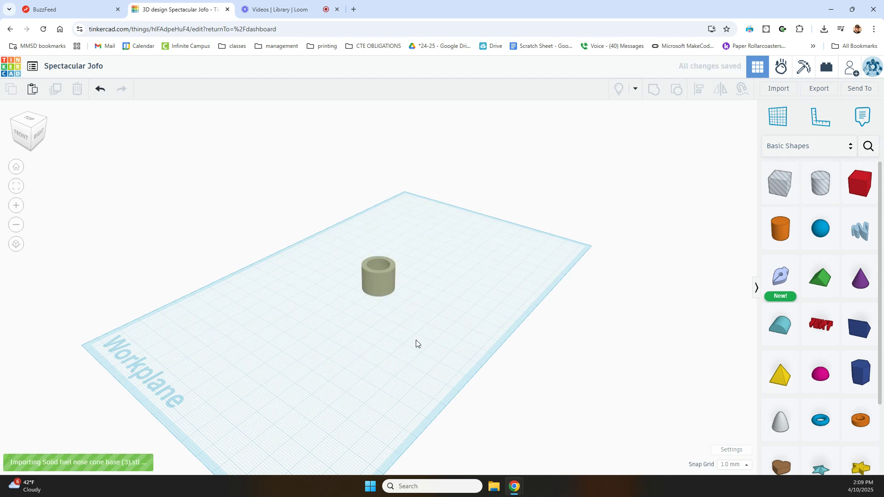
Step: Examine the imported nose cone base from above and from the side
{"action": "left_click", "coordinate": [375, 291]}
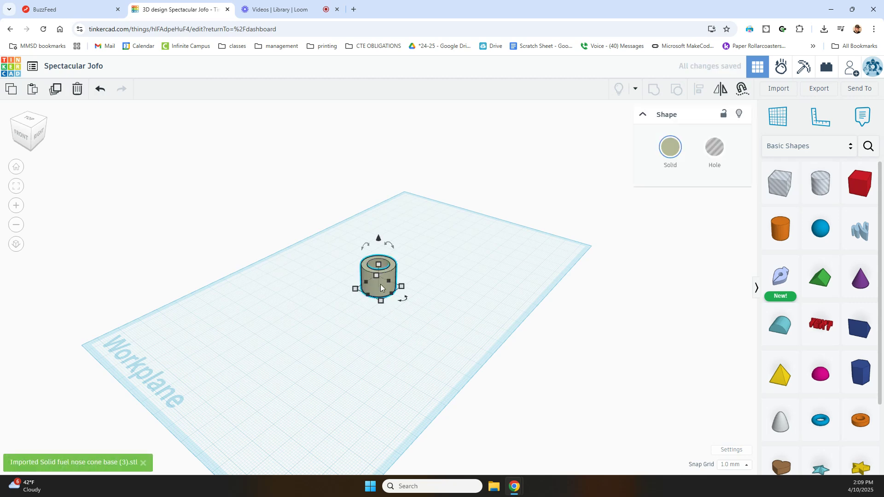
{"action": "left_click", "coordinate": [381, 301]}
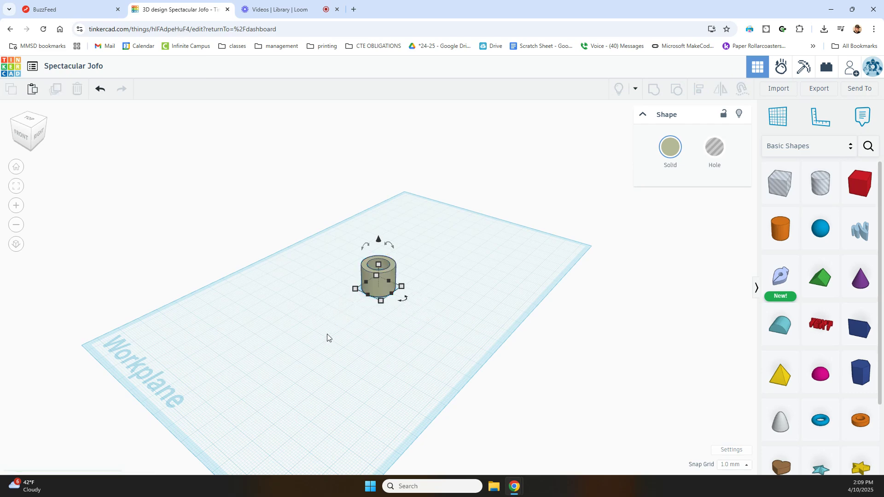
{"action": "left_click", "coordinate": [341, 310]}
{"action": "right_click_drag", "start_coordinate": [341, 310], "coordinate": [334, 387]}
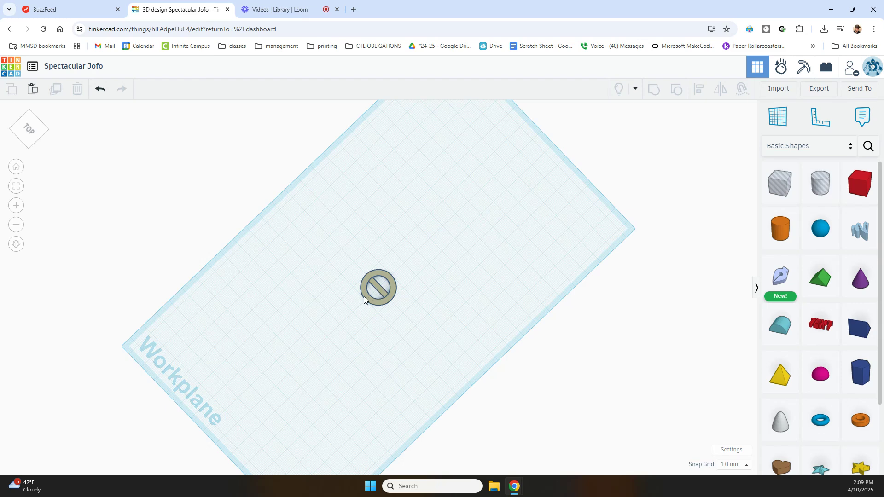
{"action": "right_click_drag", "start_coordinate": [367, 302], "coordinate": [393, 236]}
{"action": "left_click", "coordinate": [382, 287]}
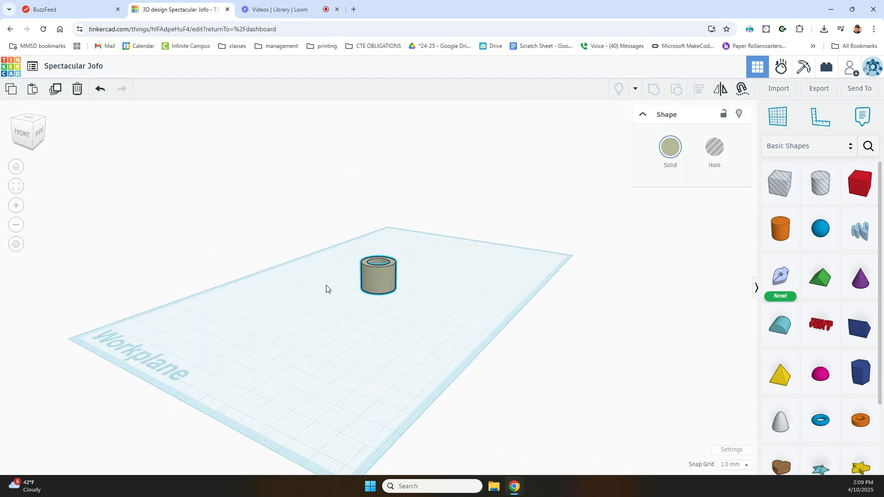
{"action": "left_click", "coordinate": [495, 303]}
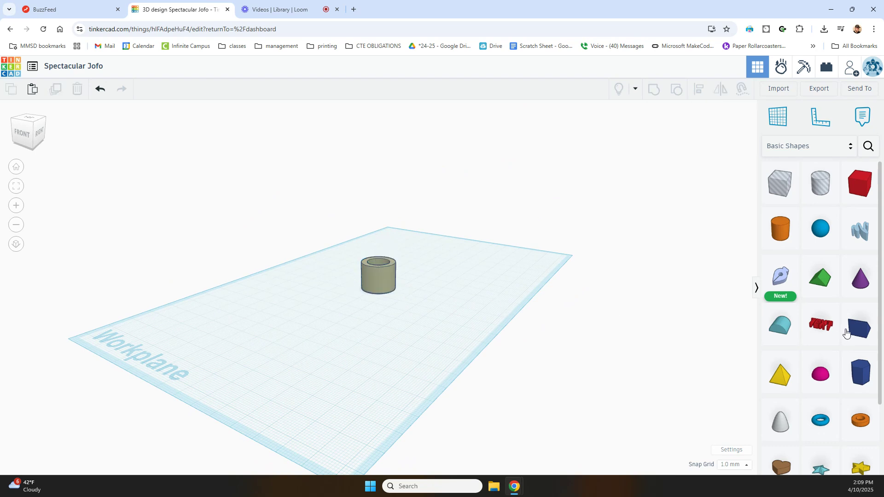
Step: Place a half sphere in front of the imported base and stretch its height to 35 mm
{"action": "scroll", "coordinate": [811, 413], "scroll_direction": "down", "scroll_amount": 1}
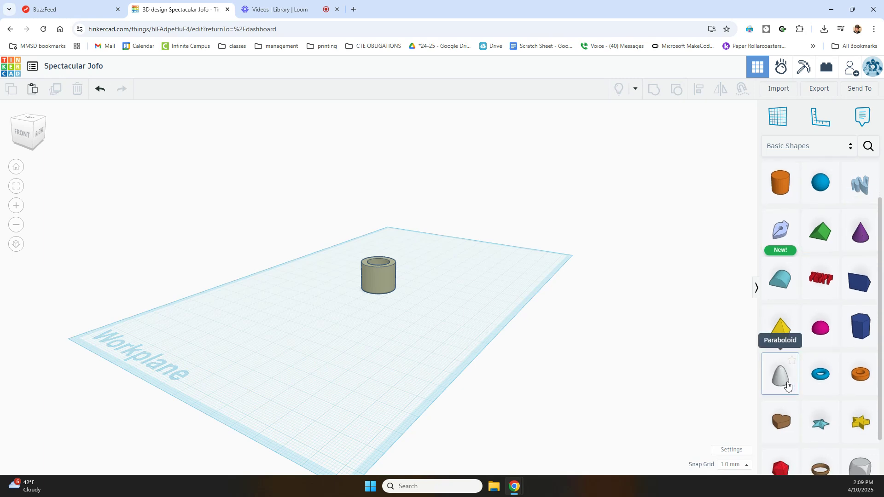
{"action": "scroll", "coordinate": [787, 385], "scroll_direction": "down", "scroll_amount": 1}
{"action": "scroll", "coordinate": [787, 385], "scroll_direction": "up", "scroll_amount": 2}
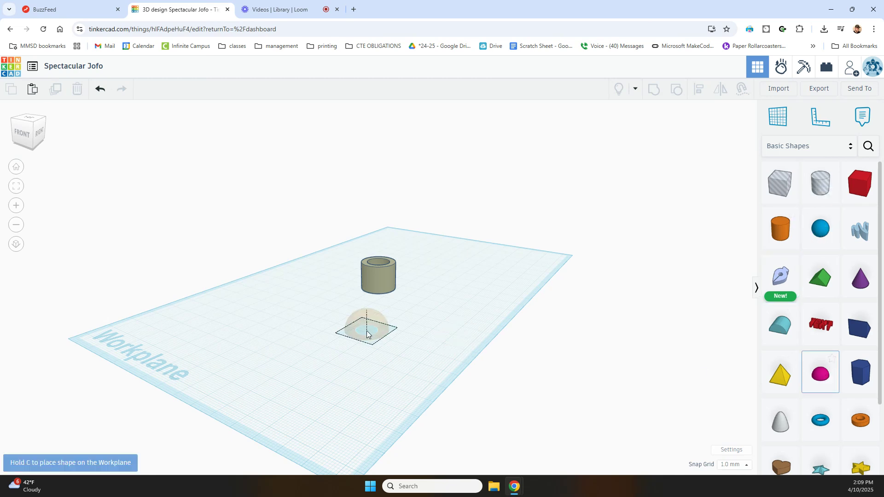
{"action": "left_click", "coordinate": [365, 317]}
{"action": "left_click_drag", "start_coordinate": [366, 310], "coordinate": [371, 259]}
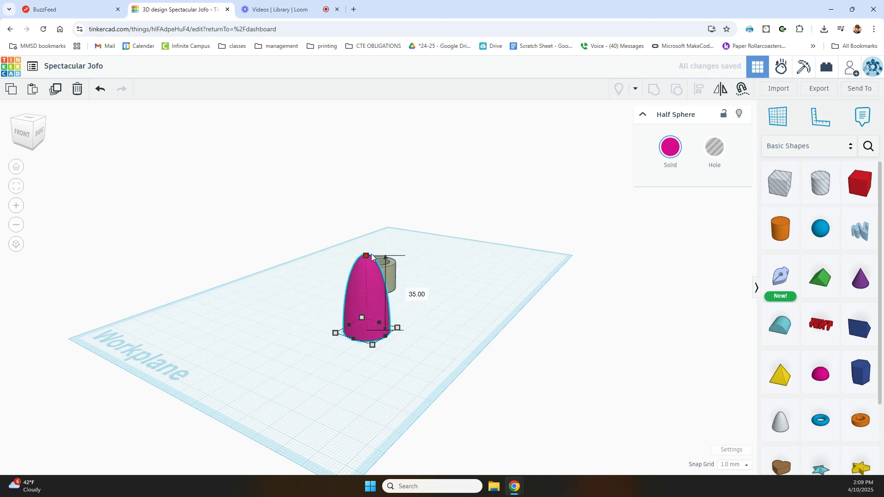
{"action": "left_click", "coordinate": [326, 318]}
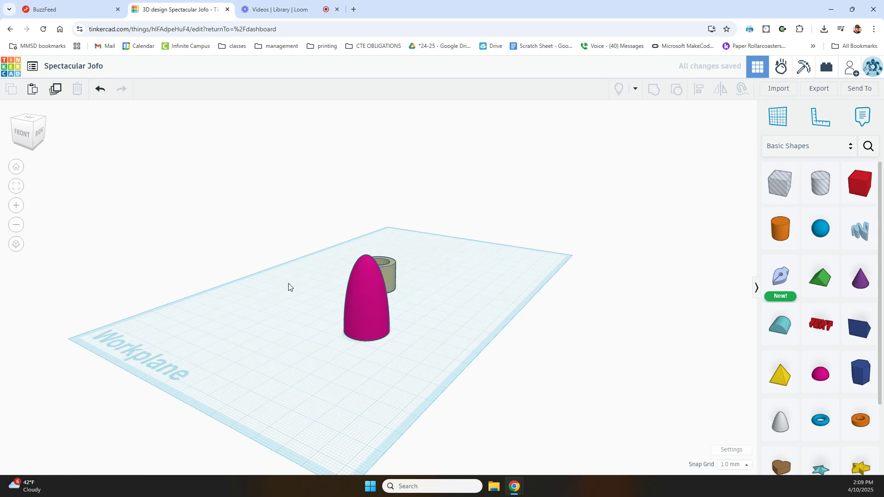
Step: Move the half sphere clear of the base and set its length and width to 23 mm each
{"action": "left_click_drag", "start_coordinate": [361, 293], "coordinate": [271, 284]}
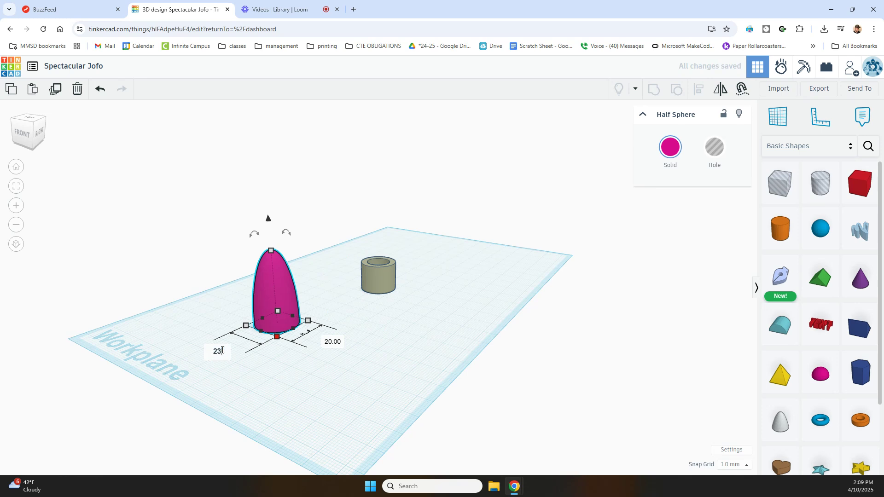
{"action": "key", "text": "Tab"}
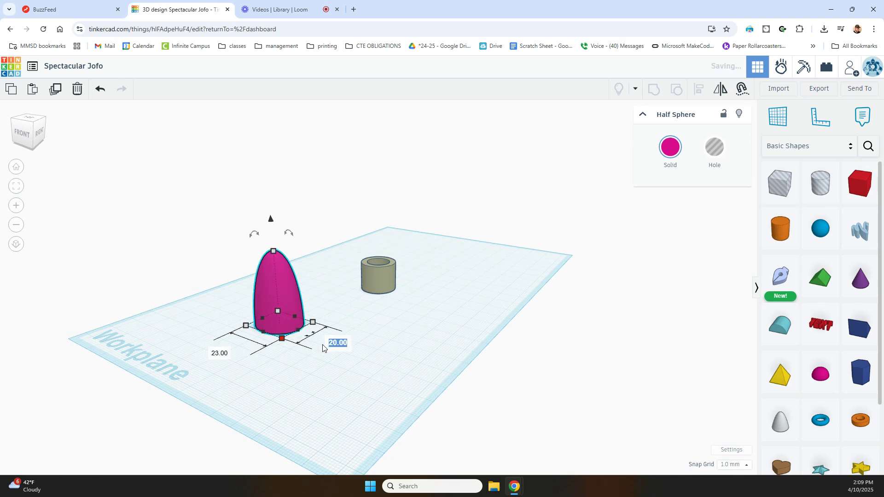
{"action": "type", "text": "23"}
{"action": "key", "text": "Return"}
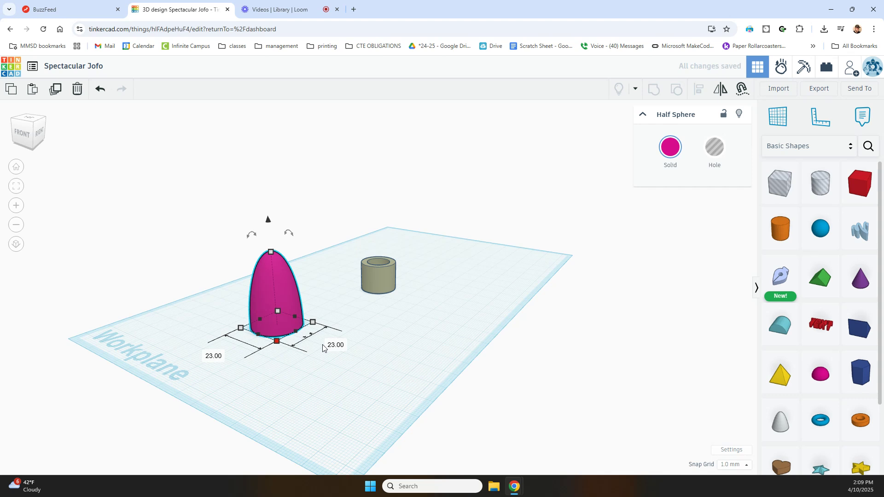
{"action": "left_click", "coordinate": [382, 374]}
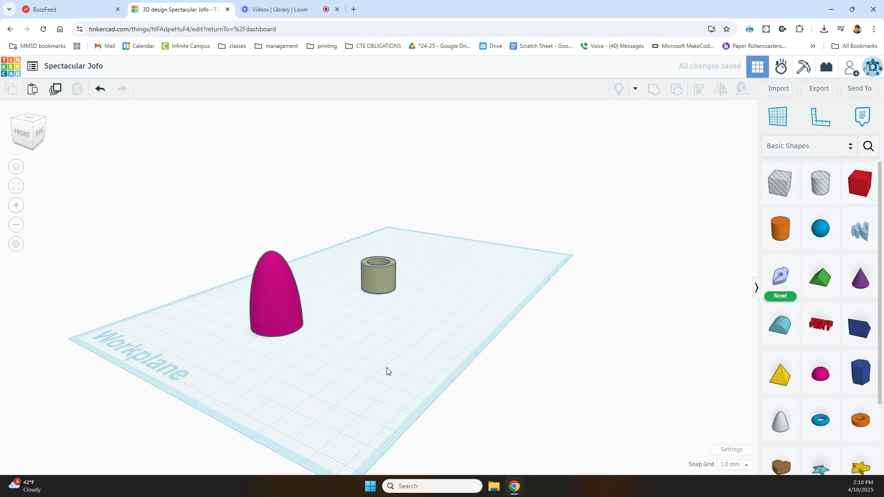
Step: Move the half sphere close beside the base and raise it about 9 mm above the workplane
{"action": "right_click_drag", "start_coordinate": [375, 345], "coordinate": [324, 410]}
{"action": "left_click_drag", "start_coordinate": [281, 327], "coordinate": [351, 295]}
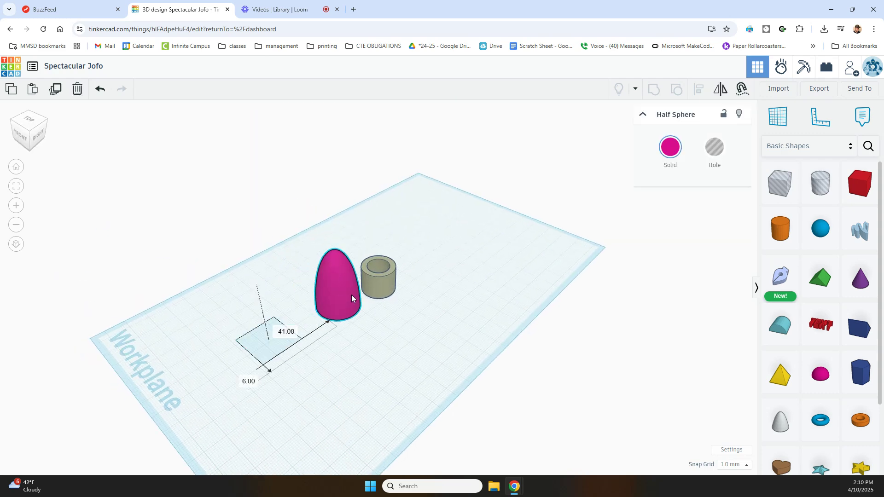
{"action": "left_click_drag", "start_coordinate": [355, 254], "coordinate": [331, 248]}
{"action": "left_click", "coordinate": [342, 329]}
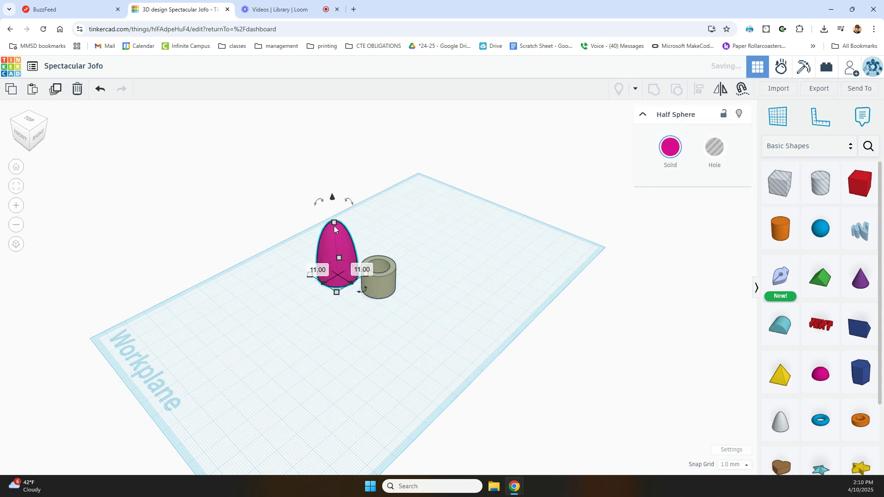
{"action": "left_click_drag", "start_coordinate": [333, 198], "coordinate": [329, 181]}
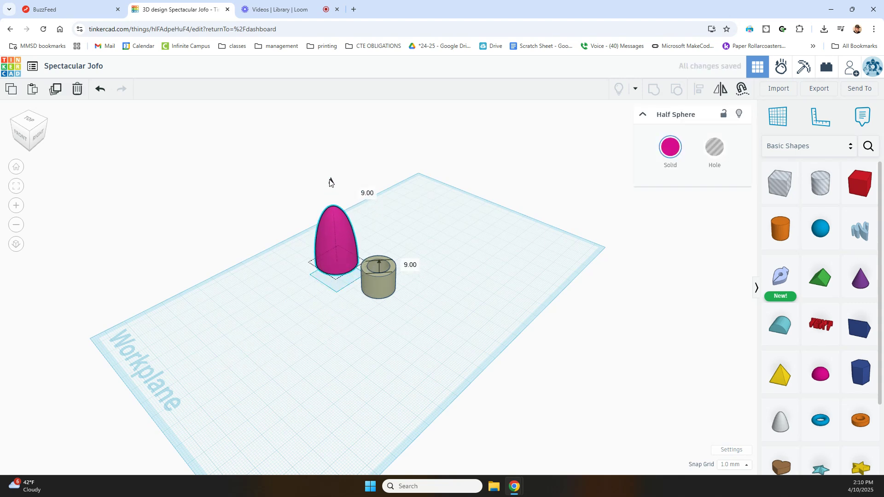
Step: Align the half sphere to the base, centring it over the base along both horizontal axes
{"action": "left_click_drag", "start_coordinate": [294, 335], "coordinate": [451, 223]}
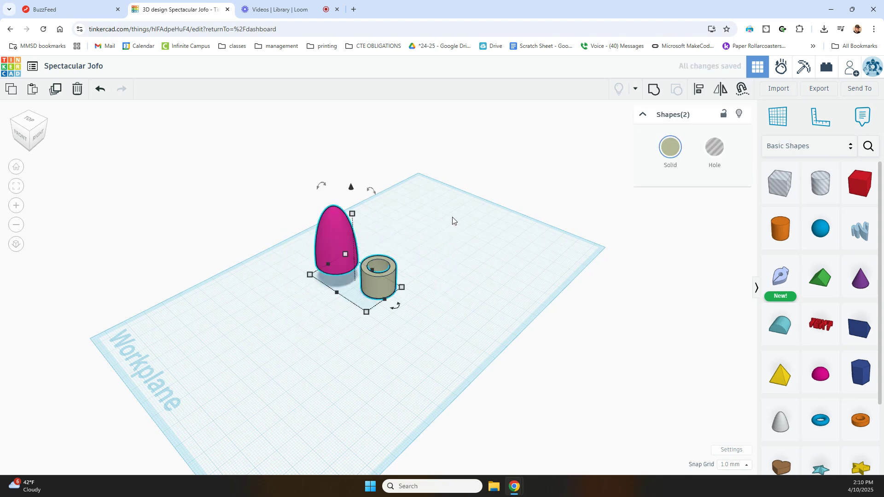
{"action": "left_click", "coordinate": [694, 93]}
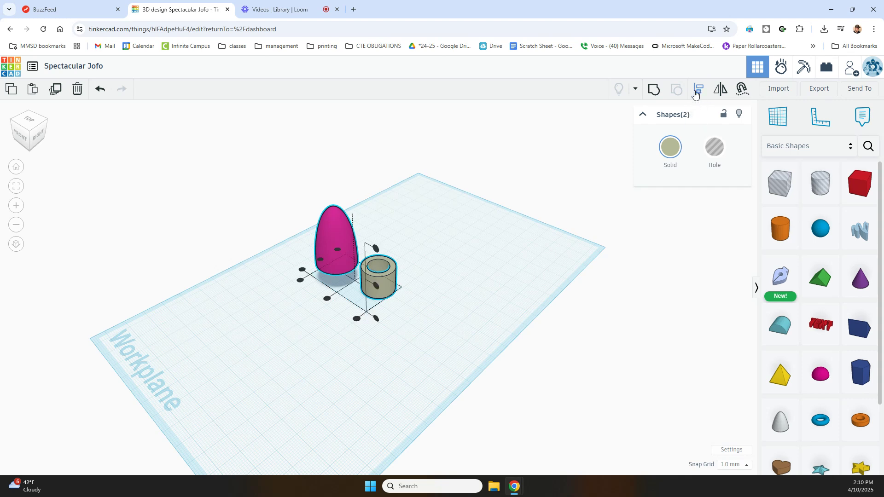
{"action": "left_click", "coordinate": [376, 285]}
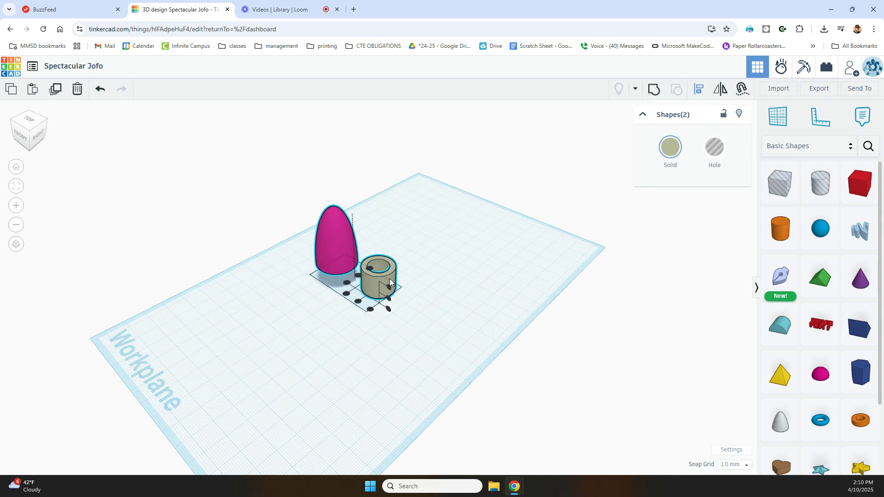
{"action": "left_click", "coordinate": [359, 302]}
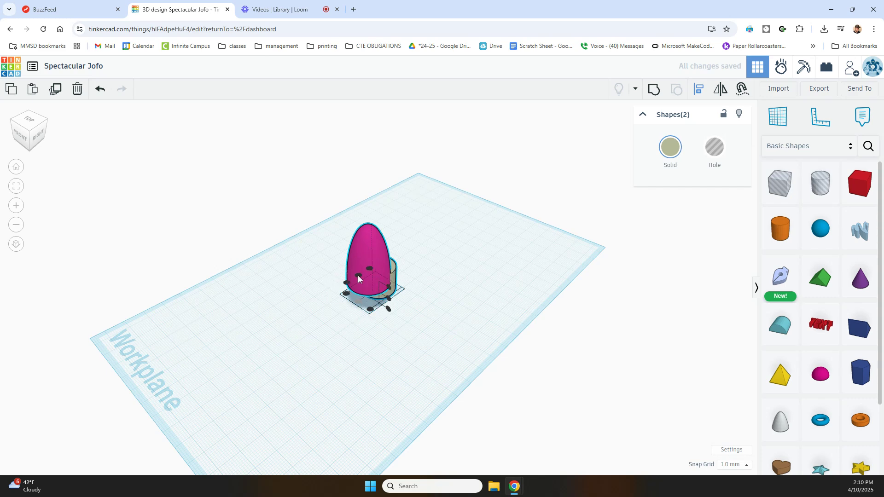
{"action": "right_click_drag", "start_coordinate": [367, 309], "coordinate": [393, 286]}
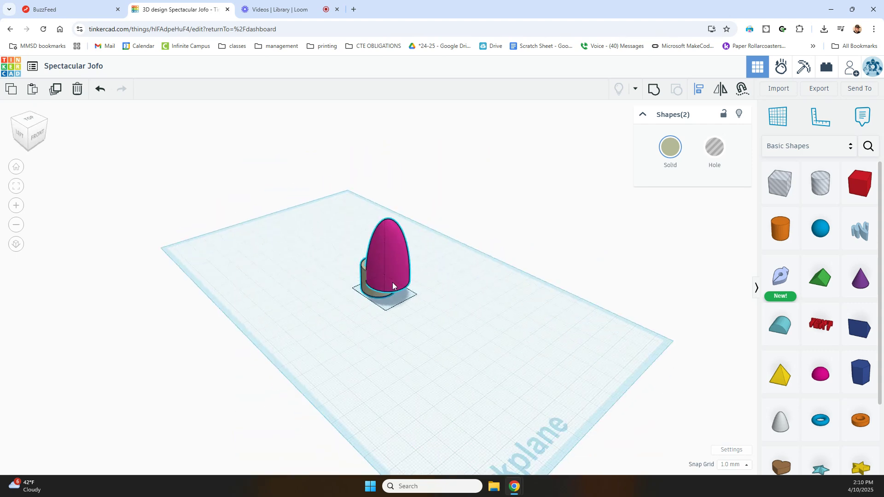
{"action": "left_click", "coordinate": [358, 302]}
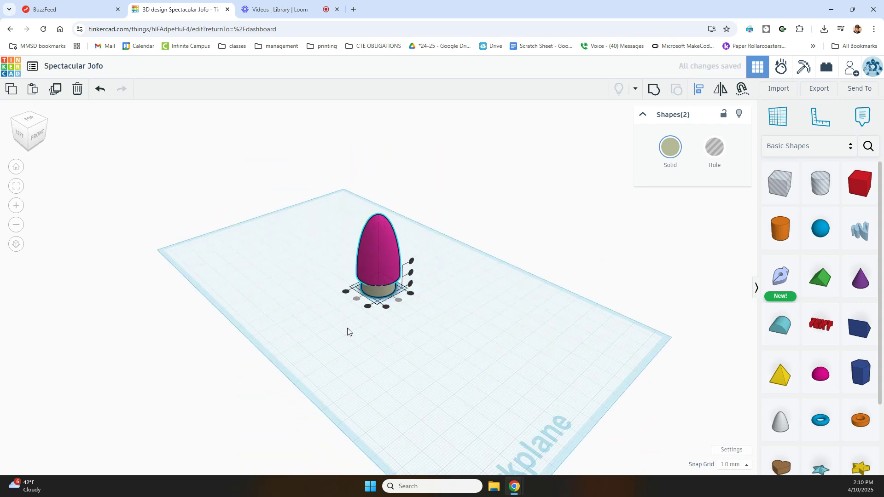
Step: Raise the centred half sphere to 12 mm above the workplane
{"action": "left_click", "coordinate": [382, 248]}
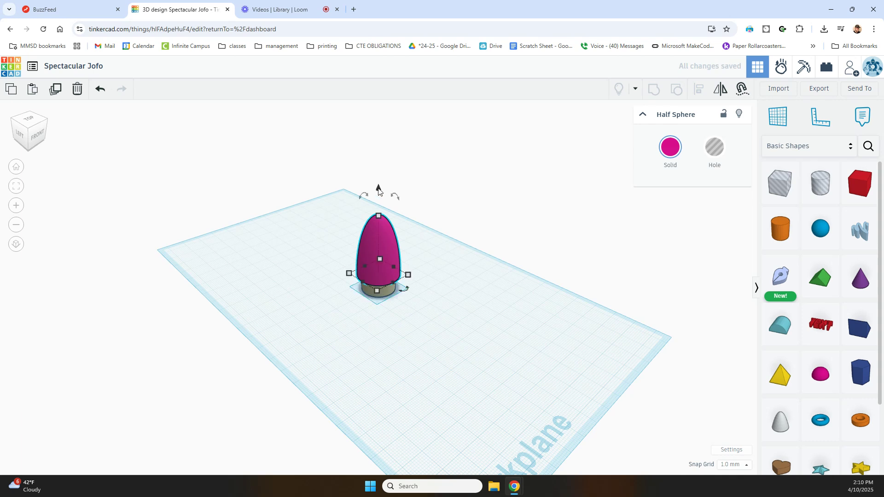
{"action": "left_click_drag", "start_coordinate": [377, 187], "coordinate": [379, 183]}
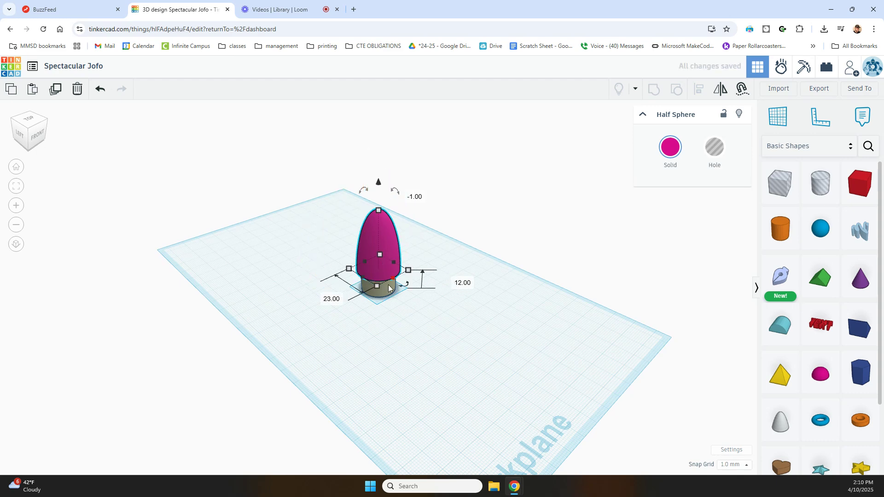
{"action": "right_click_drag", "start_coordinate": [397, 330], "coordinate": [374, 285]}
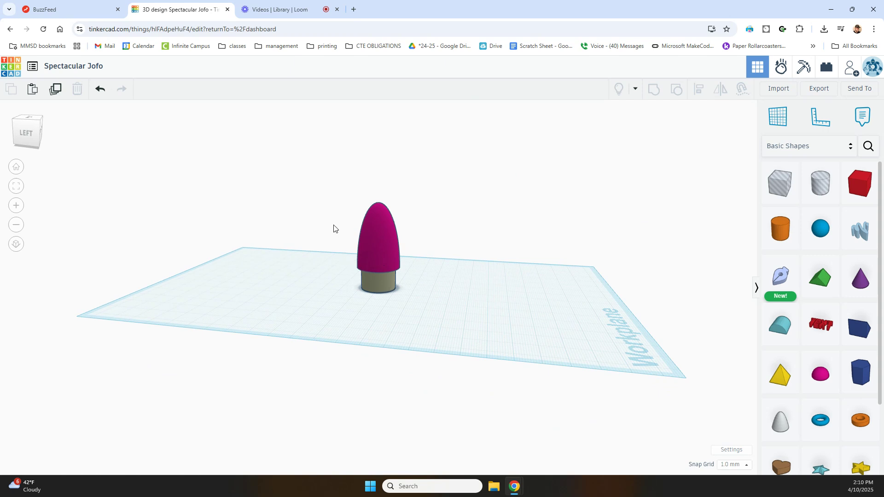
Step: Group the half sphere and the base into a single nose cone shape
{"action": "left_click_drag", "start_coordinate": [312, 204], "coordinate": [417, 339]}
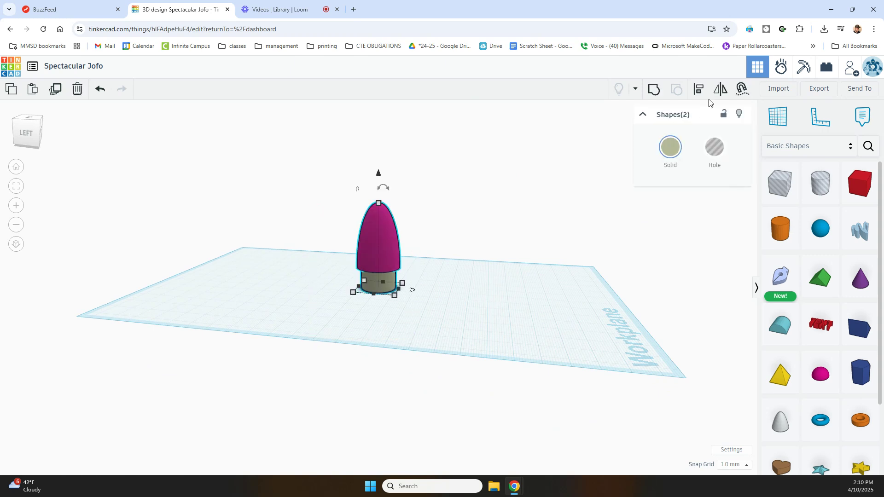
{"action": "left_click", "coordinate": [654, 89]}
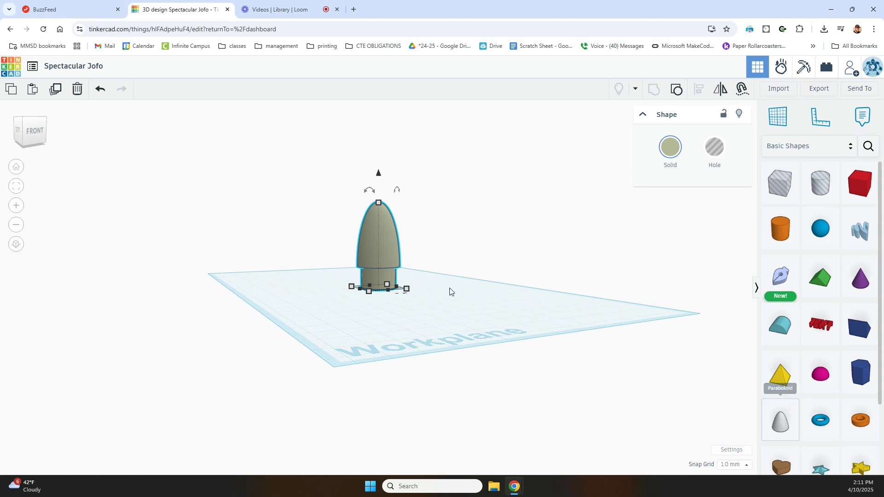
{"action": "left_click", "coordinate": [437, 275]}
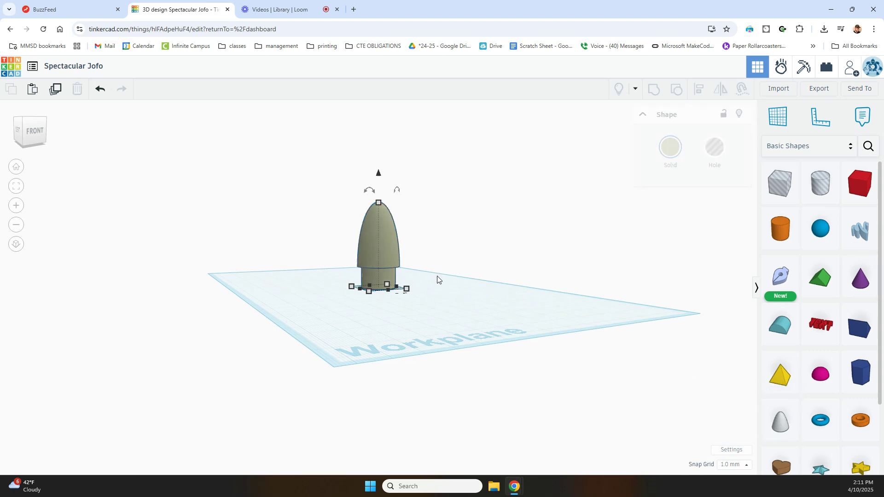
Step: Undo the grouping of the nose cone and delete the half sphere, keeping only the base on the workplane
{"action": "left_click", "coordinate": [390, 240]}
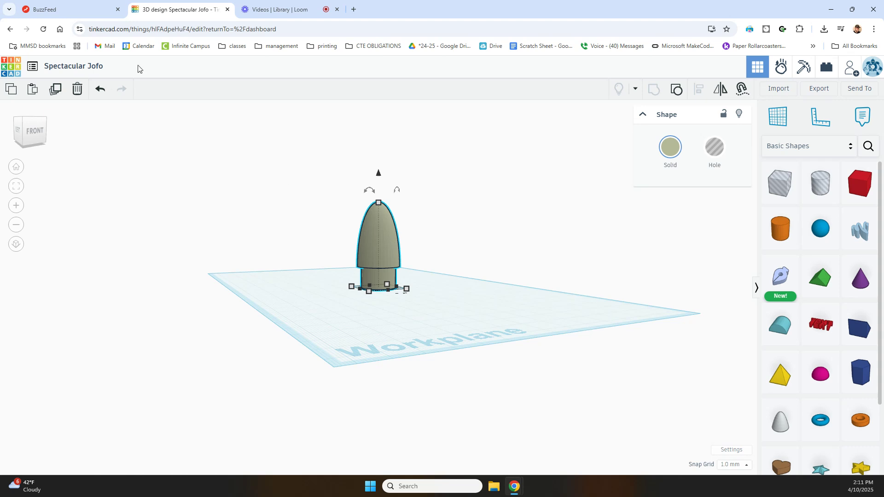
{"action": "left_click", "coordinate": [99, 92]}
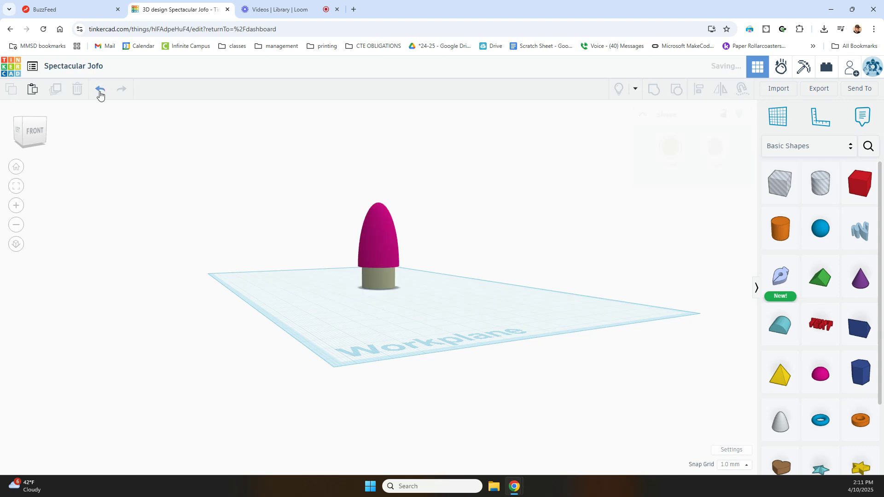
{"action": "left_click", "coordinate": [382, 258]}
{"action": "key", "text": "Delete"}
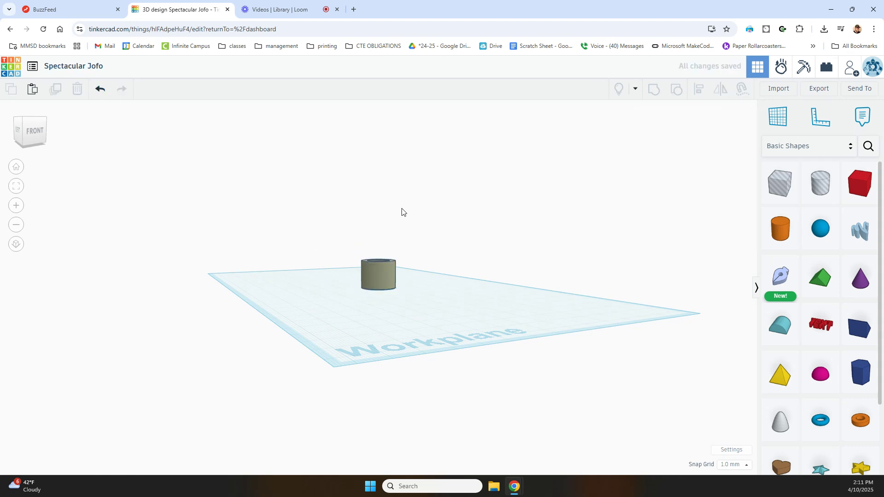
{"action": "right_click_drag", "start_coordinate": [401, 211], "coordinate": [398, 217]}
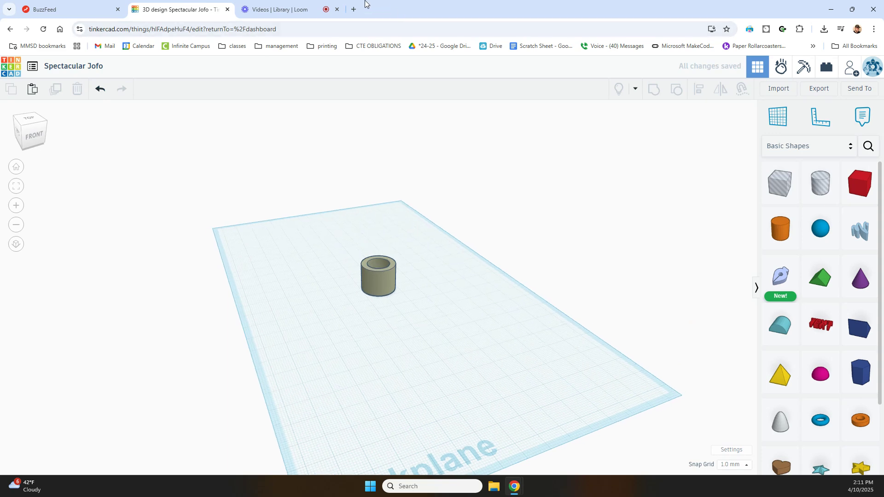
Step: Switch to Thingiverse in a new browser tab and search for "nose cone"
{"action": "left_click", "coordinate": [354, 9]}
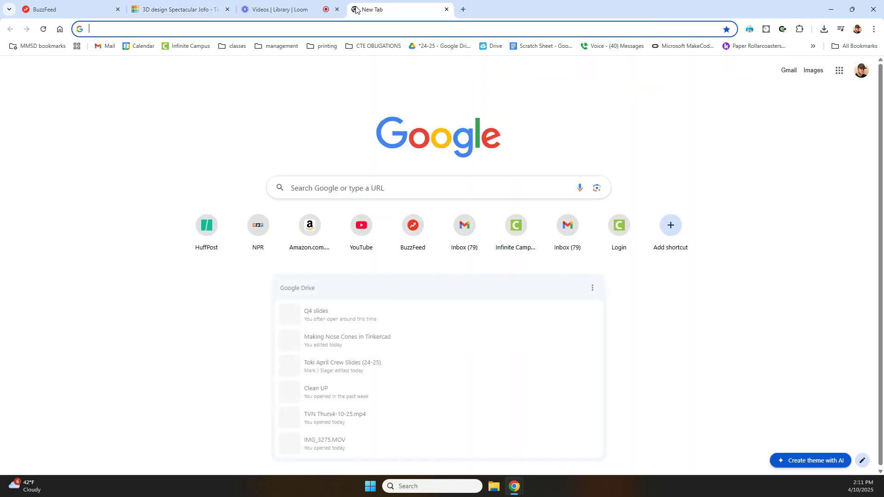
{"action": "type", "text": "thi"}
{"action": "key", "text": "Return"}
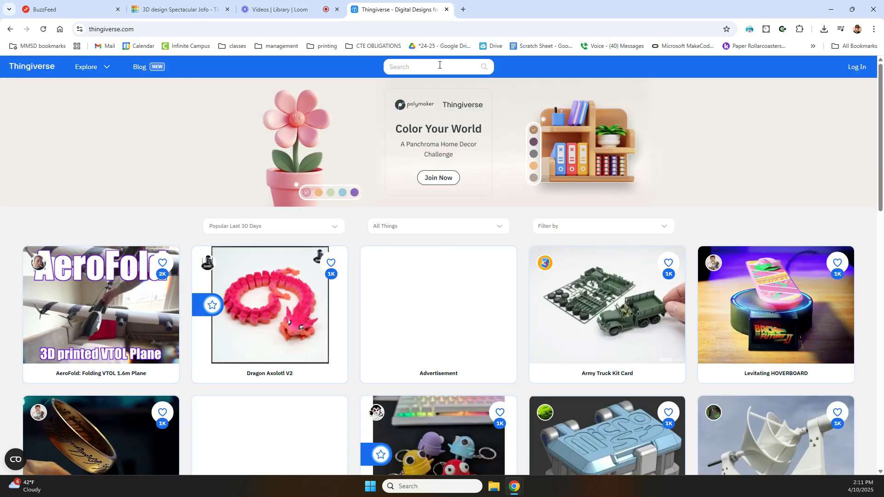
{"action": "left_click", "coordinate": [439, 65]}
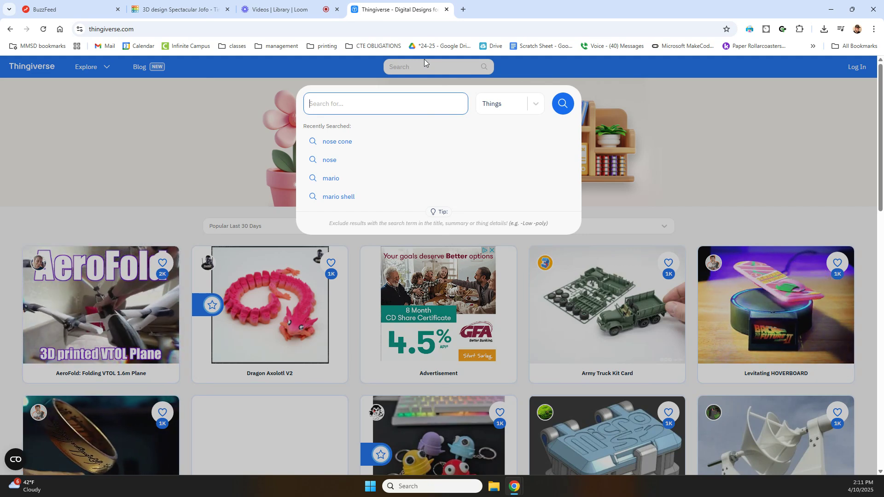
{"action": "type", "text": "nose"}
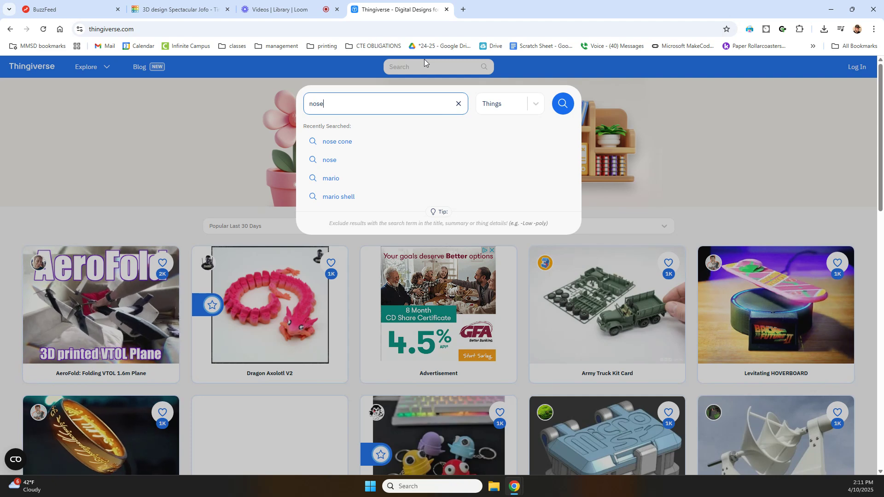
{"action": "type", "text": " cone"}
{"action": "key", "text": "Return"}
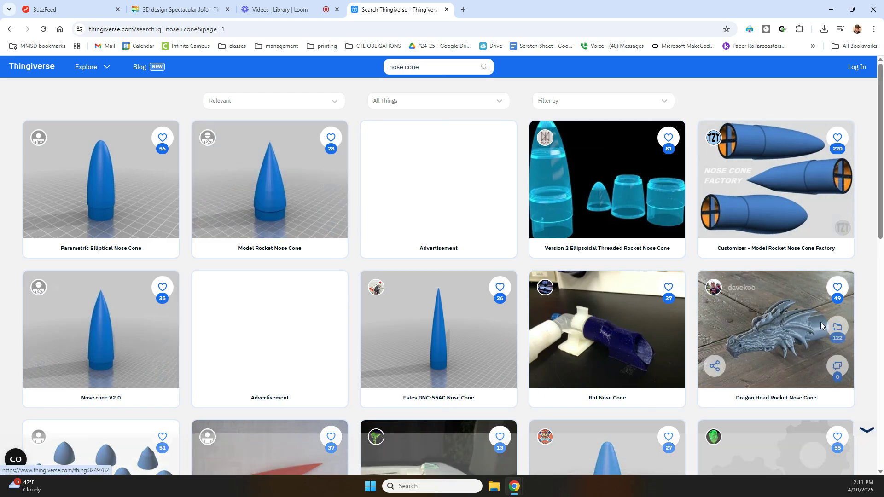
Step: Look through the nose cone designs on the first three pages of search results
{"action": "scroll", "coordinate": [349, 328], "scroll_direction": "down", "scroll_amount": 7}
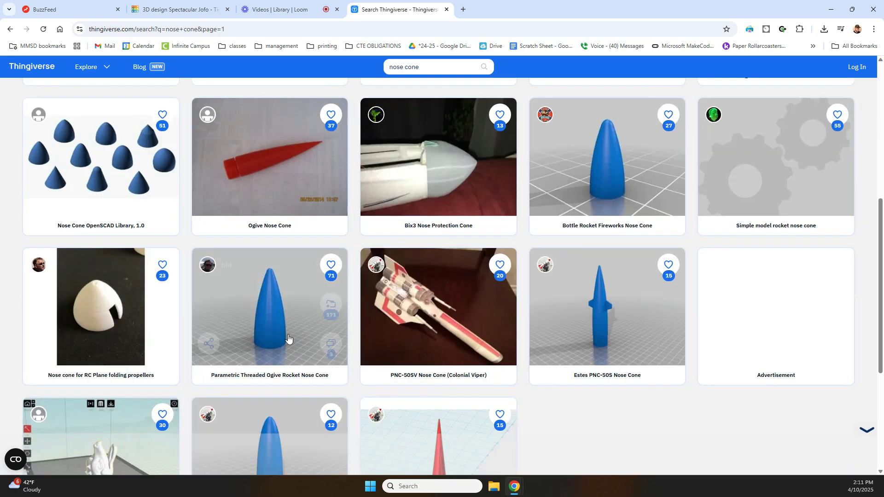
{"action": "scroll", "coordinate": [288, 339], "scroll_direction": "down", "scroll_amount": 4}
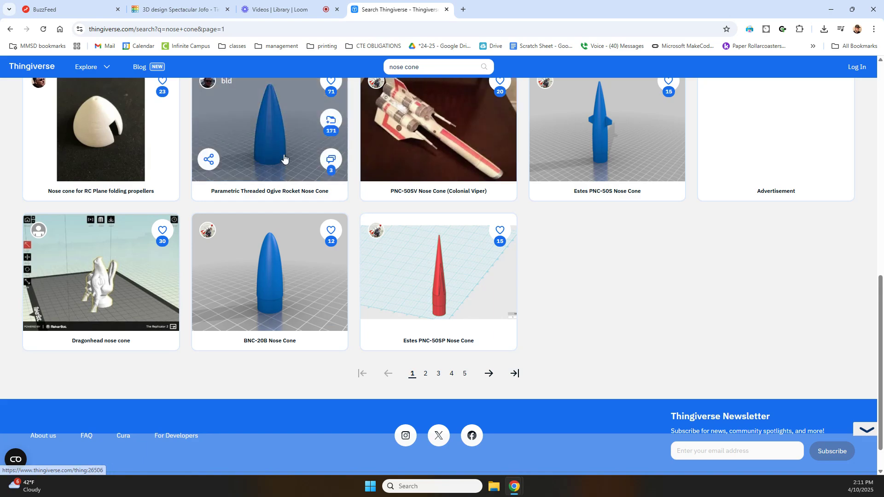
{"action": "scroll", "coordinate": [284, 158], "scroll_direction": "down", "scroll_amount": 1}
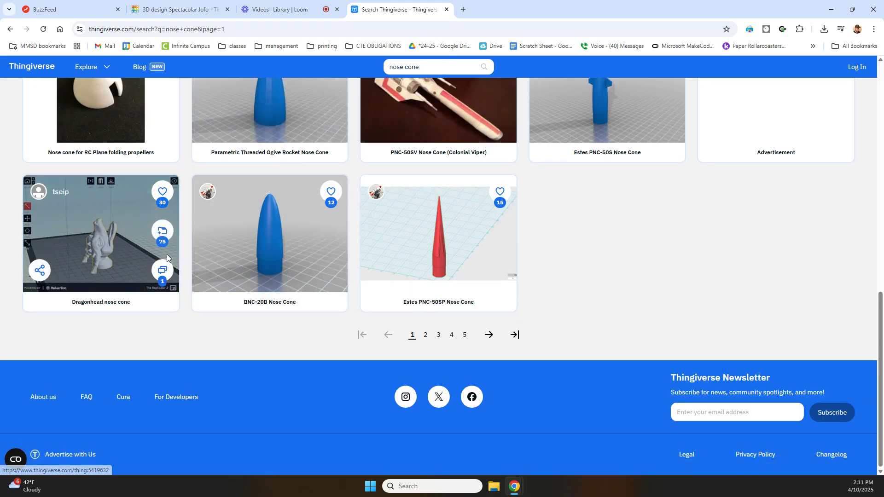
{"action": "scroll", "coordinate": [469, 285], "scroll_direction": "up", "scroll_amount": 10}
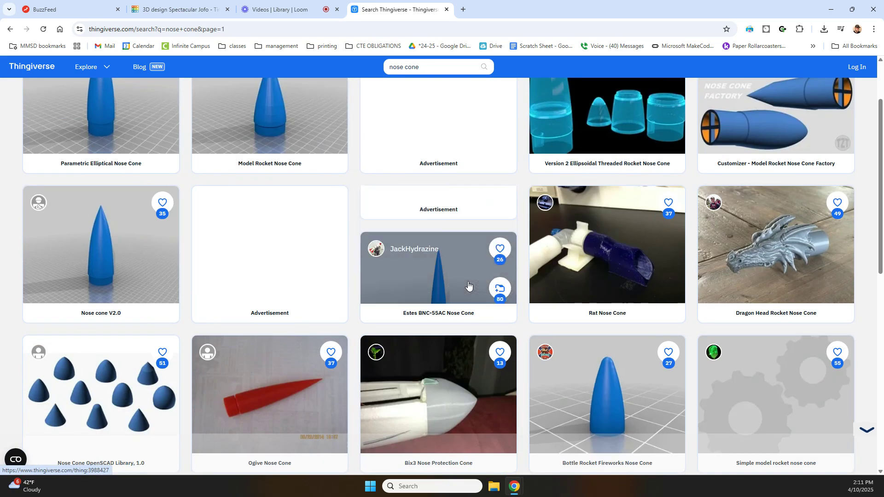
{"action": "scroll", "coordinate": [467, 281], "scroll_direction": "down", "scroll_amount": 10}
{"action": "left_click", "coordinate": [425, 334]}
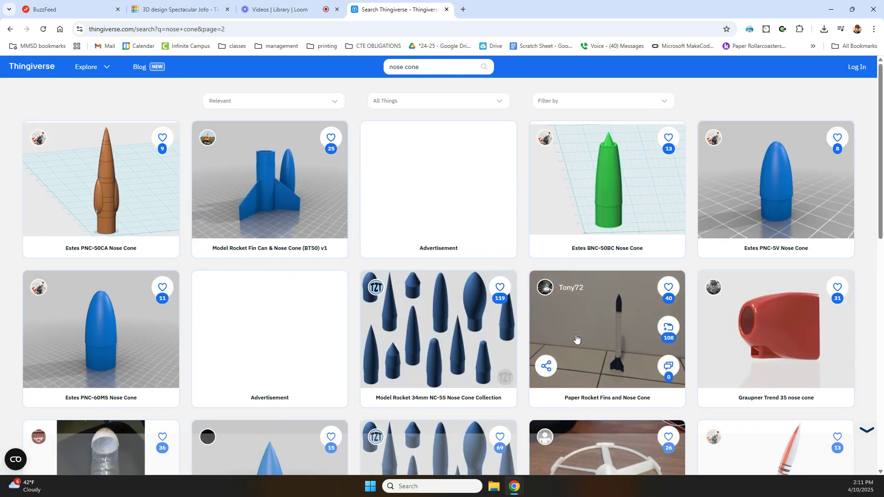
{"action": "scroll", "coordinate": [488, 333], "scroll_direction": "down", "scroll_amount": 1}
{"action": "scroll", "coordinate": [488, 337], "scroll_direction": "down", "scroll_amount": 3}
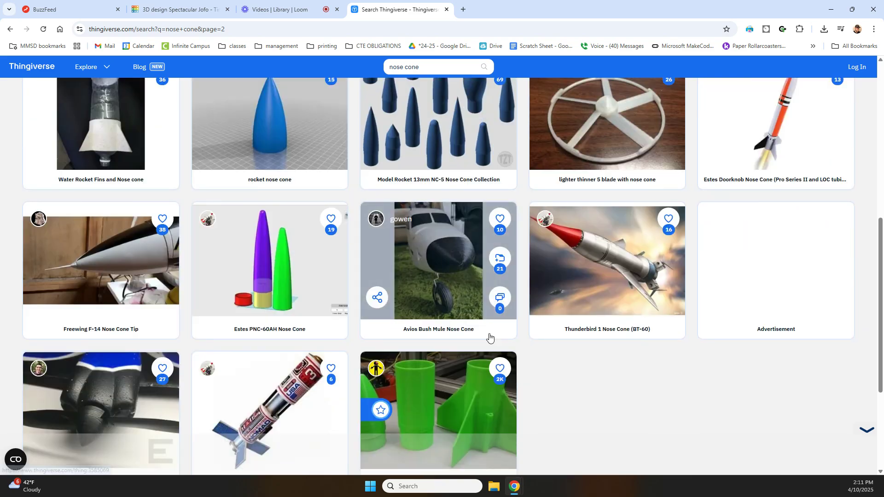
{"action": "scroll", "coordinate": [488, 337], "scroll_direction": "down", "scroll_amount": 4}
{"action": "left_click", "coordinate": [439, 339]}
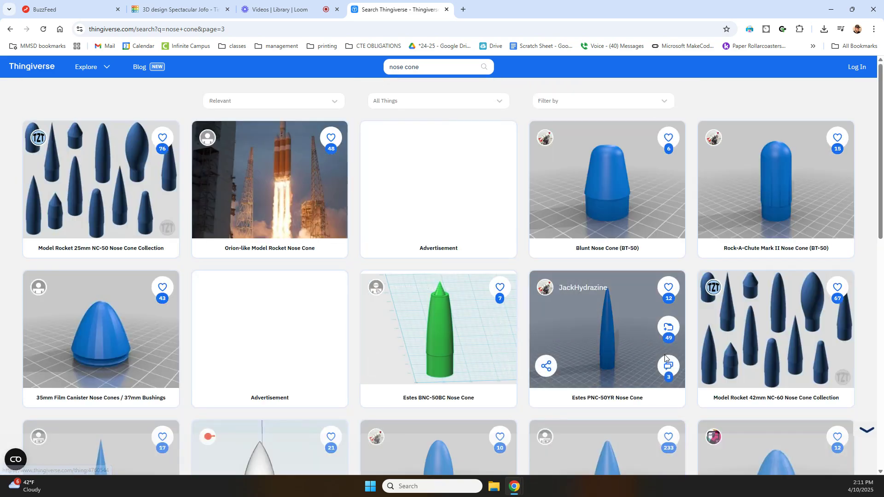
{"action": "scroll", "coordinate": [620, 351], "scroll_direction": "down", "scroll_amount": 4}
{"action": "scroll", "coordinate": [627, 355], "scroll_direction": "down", "scroll_amount": 3}
{"action": "scroll", "coordinate": [624, 354], "scroll_direction": "down", "scroll_amount": 3}
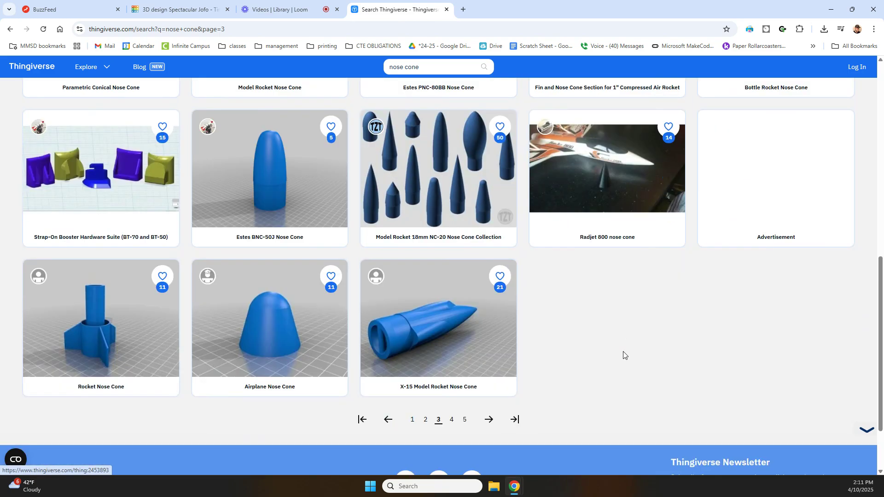
{"action": "scroll", "coordinate": [623, 353], "scroll_direction": "up", "scroll_amount": 4}
{"action": "scroll", "coordinate": [622, 351], "scroll_direction": "down", "scroll_amount": 5}
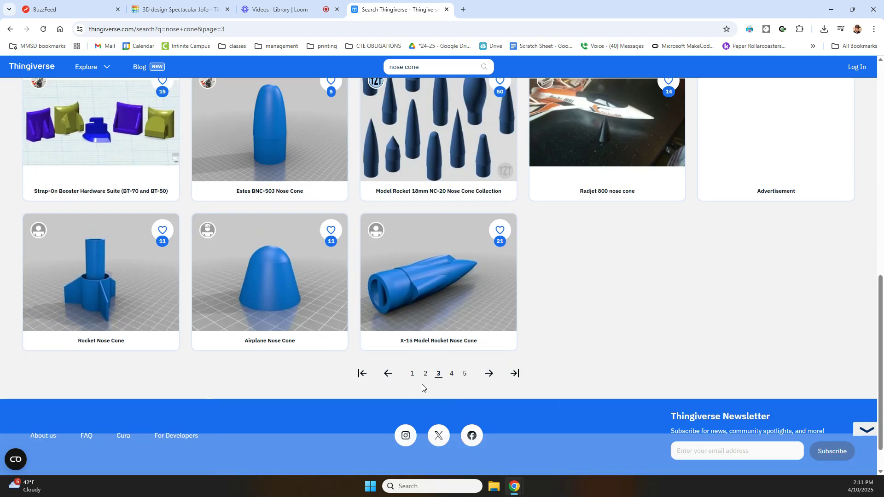
Step: Browse the fourth page of results and open the Nose Cone Fun Pack for Model Rockets design
{"action": "left_click", "coordinate": [452, 373]}
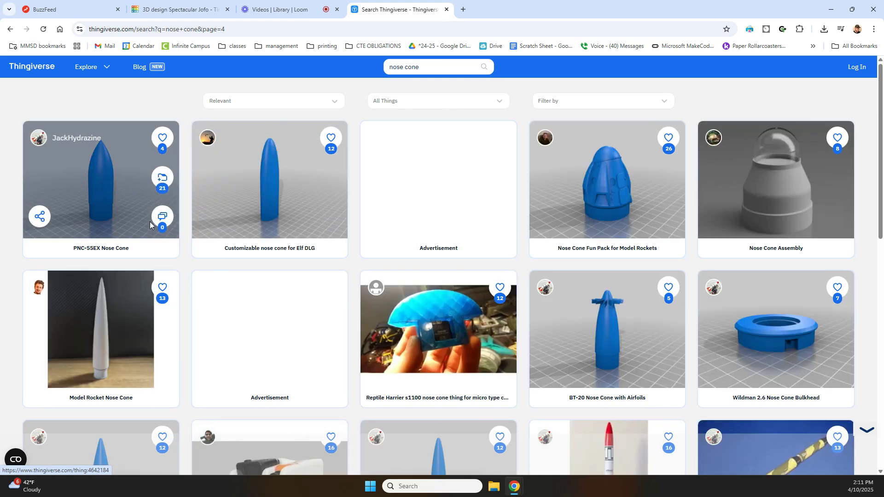
{"action": "scroll", "coordinate": [556, 352], "scroll_direction": "down", "scroll_amount": 9}
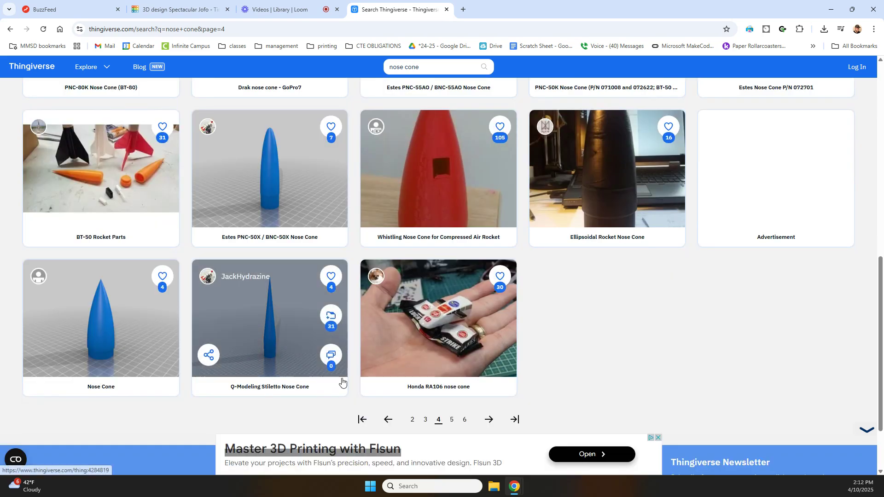
{"action": "scroll", "coordinate": [475, 343], "scroll_direction": "up", "scroll_amount": 3}
{"action": "scroll", "coordinate": [400, 331], "scroll_direction": "up", "scroll_amount": 7}
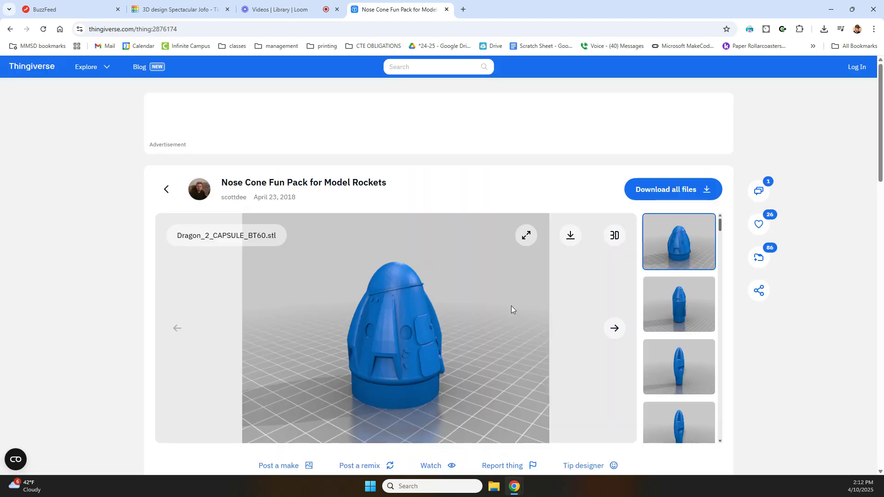
Step: Examine the fun pack's summary and its preview images of the individual nose cones
{"action": "scroll", "coordinate": [523, 317], "scroll_direction": "down", "scroll_amount": 9}
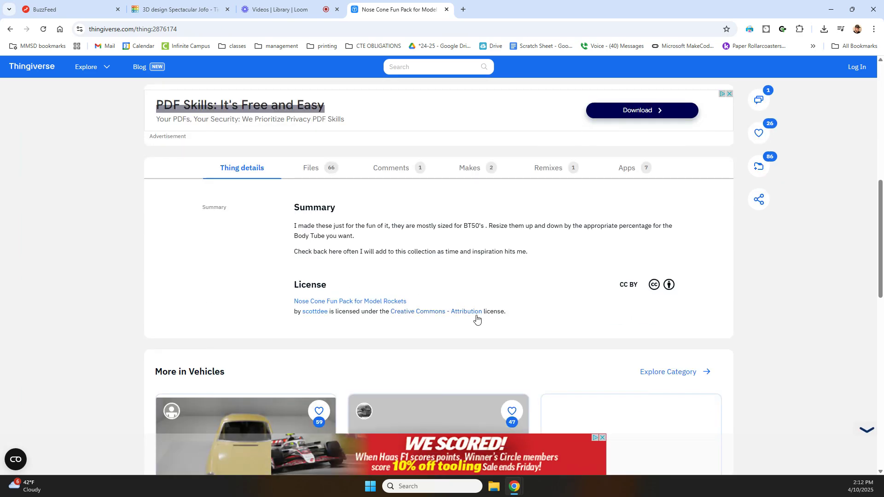
{"action": "scroll", "coordinate": [497, 211], "scroll_direction": "up", "scroll_amount": 8}
{"action": "scroll", "coordinate": [684, 226], "scroll_direction": "down", "scroll_amount": 2}
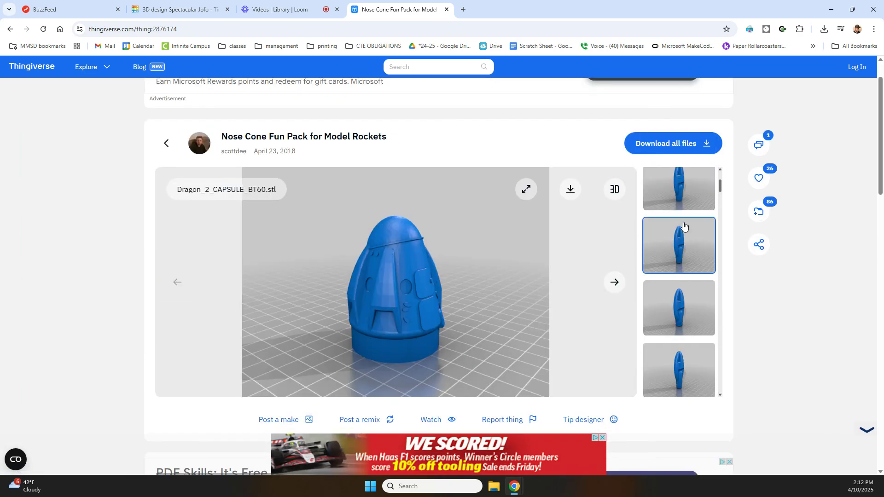
{"action": "scroll", "coordinate": [684, 225], "scroll_direction": "down", "scroll_amount": 4}
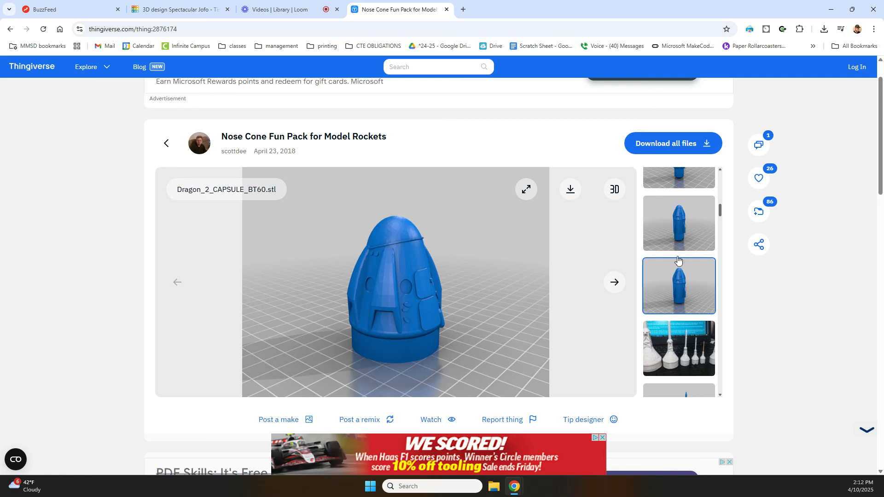
{"action": "scroll", "coordinate": [677, 260], "scroll_direction": "down", "scroll_amount": 5}
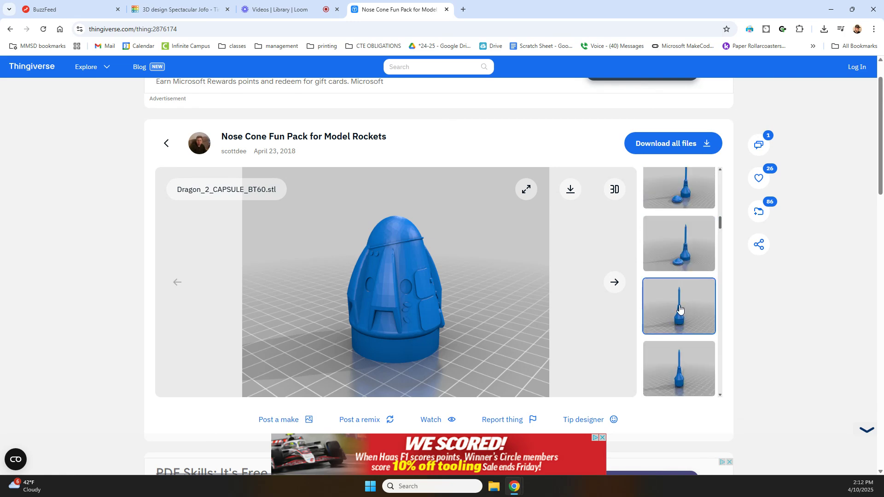
{"action": "scroll", "coordinate": [460, 291], "scroll_direction": "down", "scroll_amount": 7}
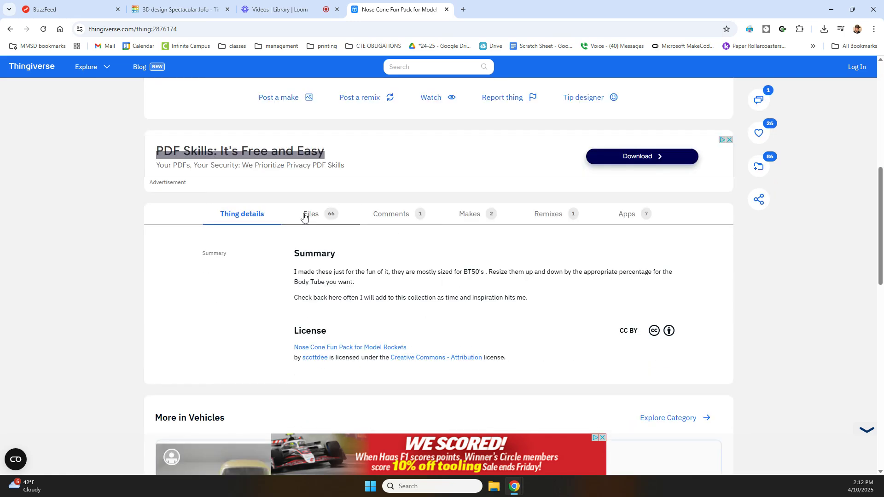
Step: Open the fun pack's file list and look through the available nose cone STL files
{"action": "left_click", "coordinate": [304, 215]}
{"action": "scroll", "coordinate": [447, 296], "scroll_direction": "down", "scroll_amount": 6}
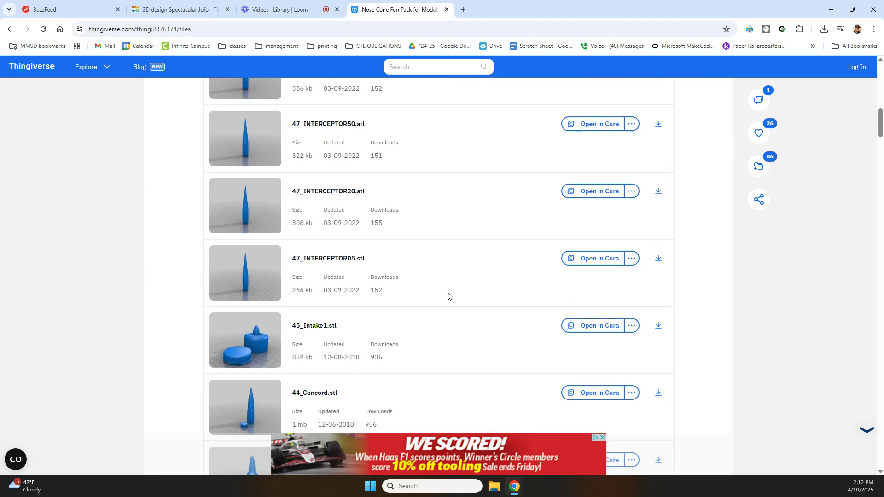
{"action": "scroll", "coordinate": [448, 296], "scroll_direction": "down", "scroll_amount": 10}
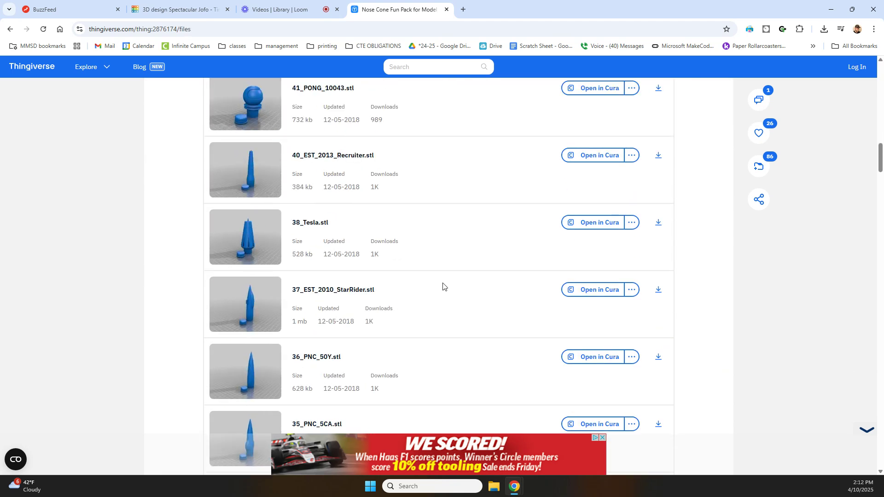
{"action": "scroll", "coordinate": [444, 287], "scroll_direction": "down", "scroll_amount": 11}
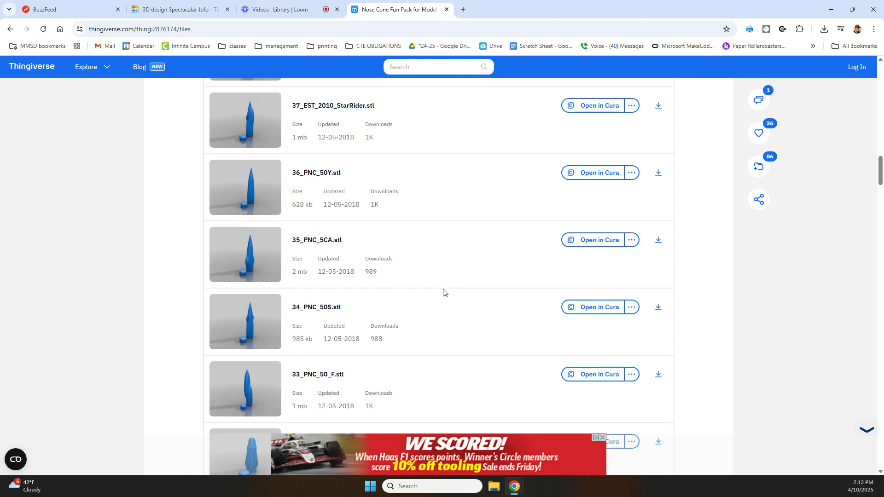
{"action": "scroll", "coordinate": [435, 291], "scroll_direction": "down", "scroll_amount": 4}
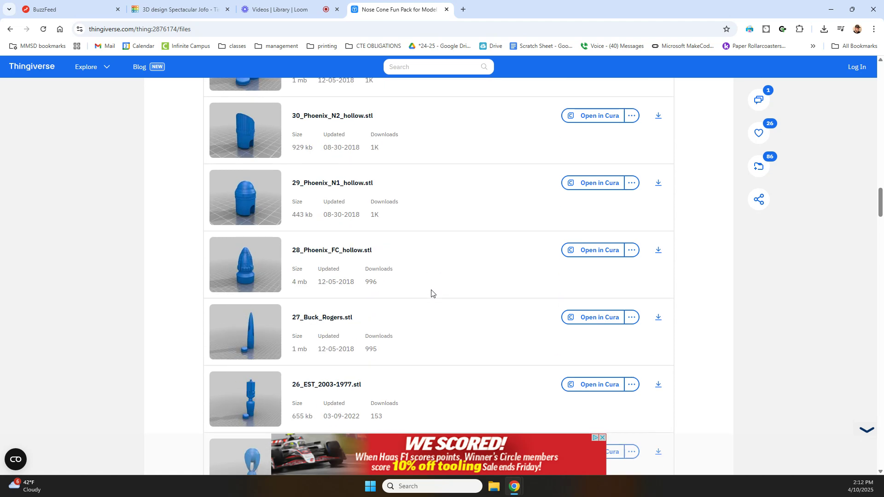
{"action": "scroll", "coordinate": [391, 286], "scroll_direction": "down", "scroll_amount": 7}
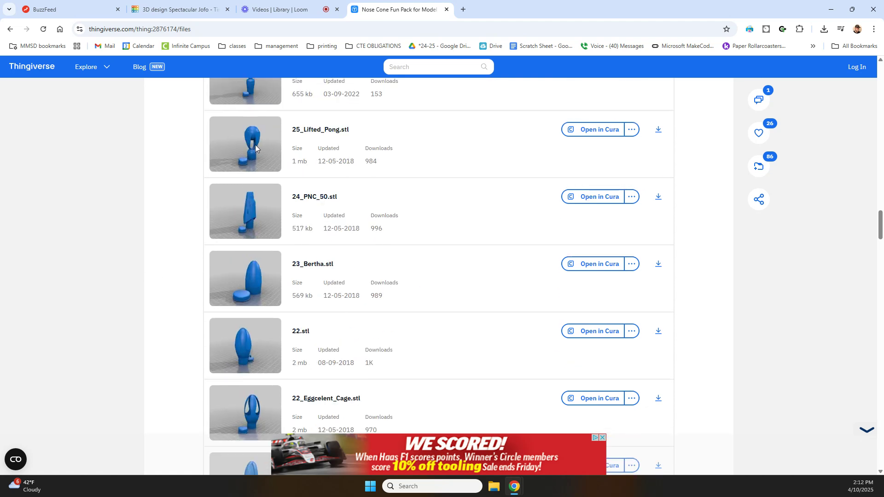
{"action": "scroll", "coordinate": [389, 246], "scroll_direction": "down", "scroll_amount": 9}
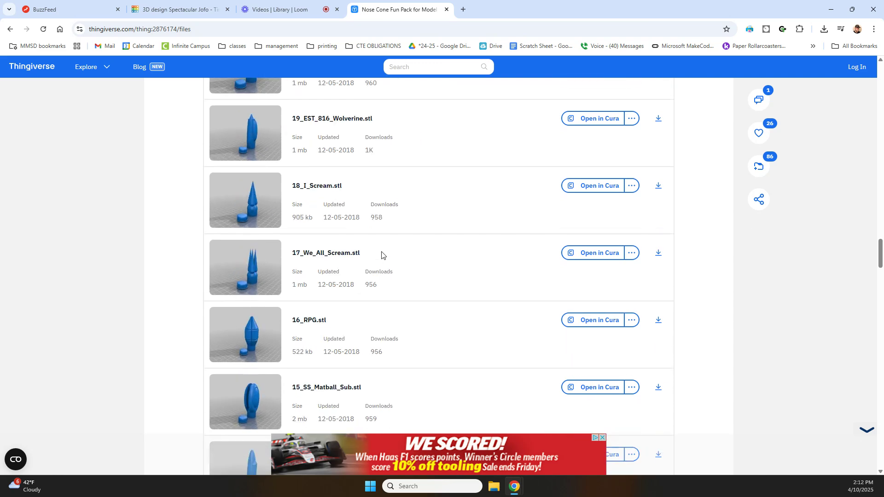
{"action": "scroll", "coordinate": [380, 257], "scroll_direction": "down", "scroll_amount": 5}
{"action": "scroll", "coordinate": [378, 257], "scroll_direction": "down", "scroll_amount": 15}
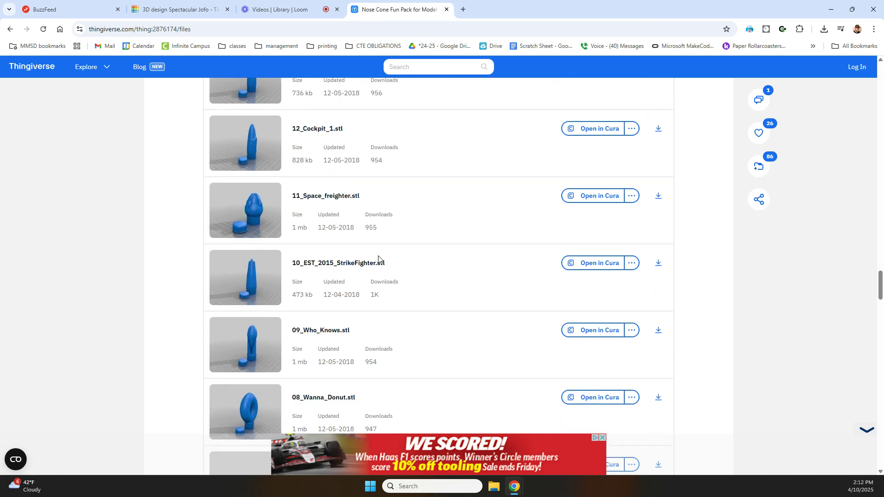
{"action": "scroll", "coordinate": [378, 259], "scroll_direction": "down", "scroll_amount": 8}
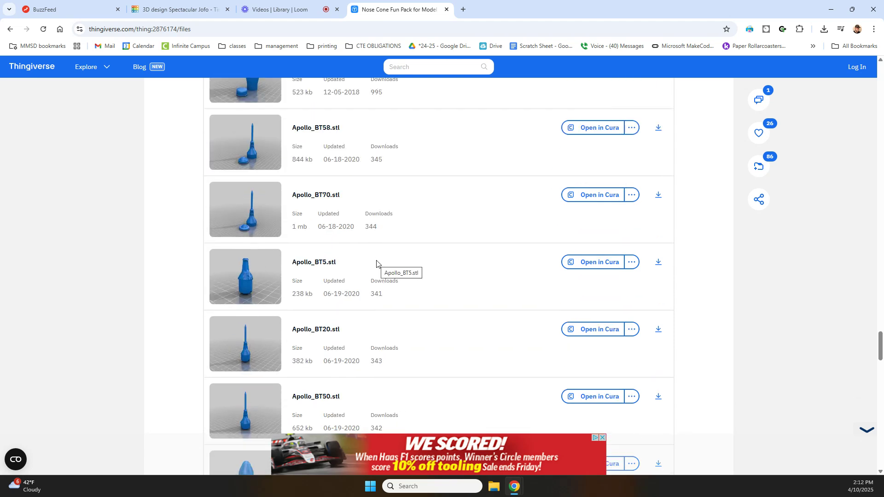
{"action": "scroll", "coordinate": [376, 260], "scroll_direction": "down", "scroll_amount": 2}
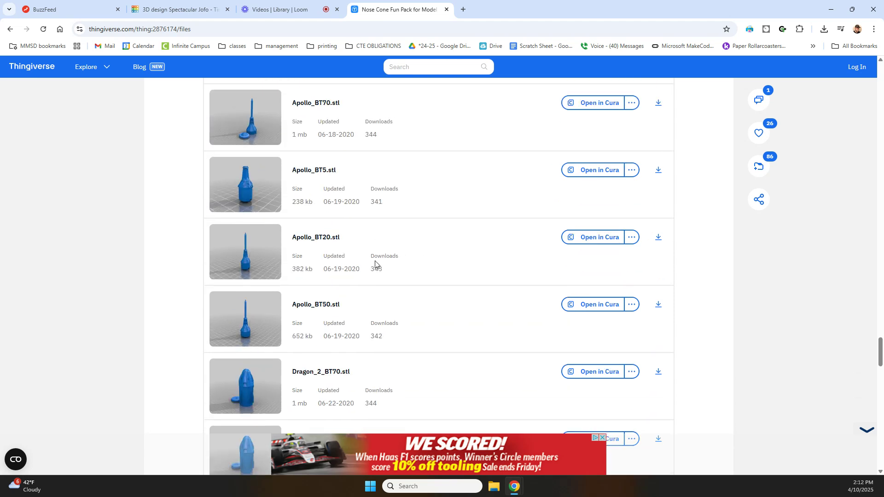
Step: Look through the remaining fun pack files, download Apollo_BT20.stl, and switch to the Tinkercad design
{"action": "scroll", "coordinate": [375, 264], "scroll_direction": "down", "scroll_amount": 1}
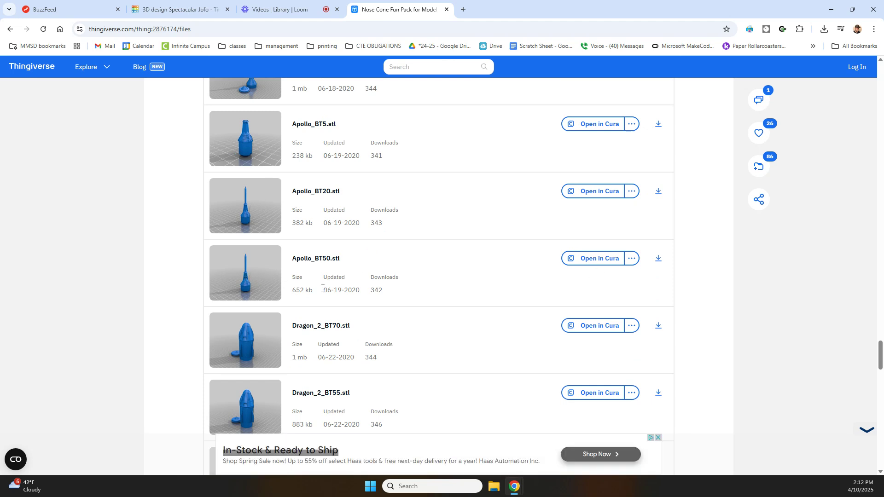
{"action": "scroll", "coordinate": [270, 286], "scroll_direction": "down", "scroll_amount": 6}
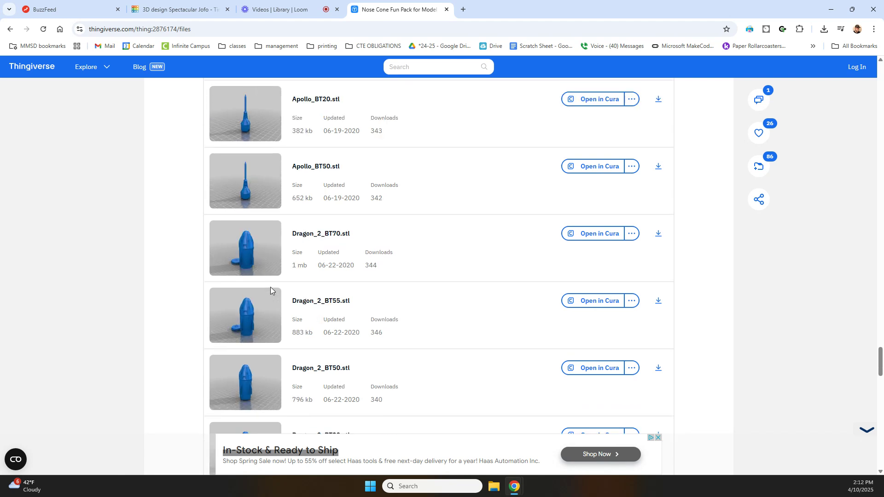
{"action": "scroll", "coordinate": [269, 287], "scroll_direction": "down", "scroll_amount": 10}
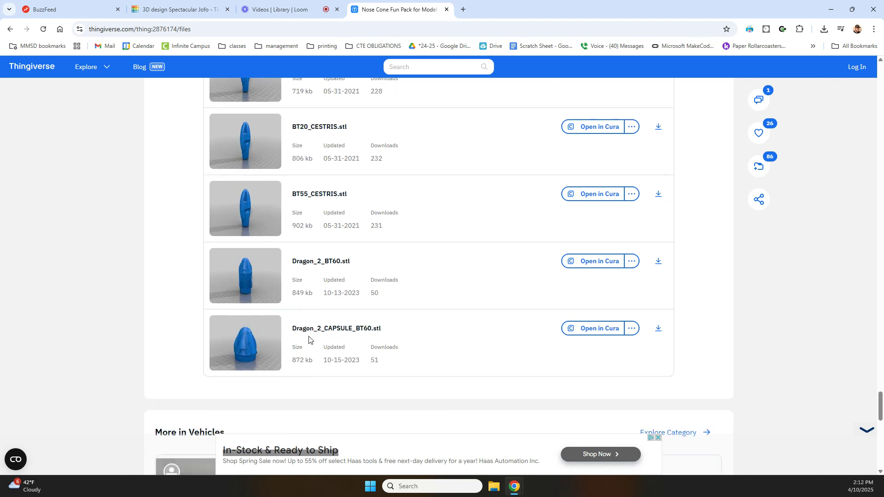
{"action": "scroll", "coordinate": [321, 300], "scroll_direction": "up", "scroll_amount": 15}
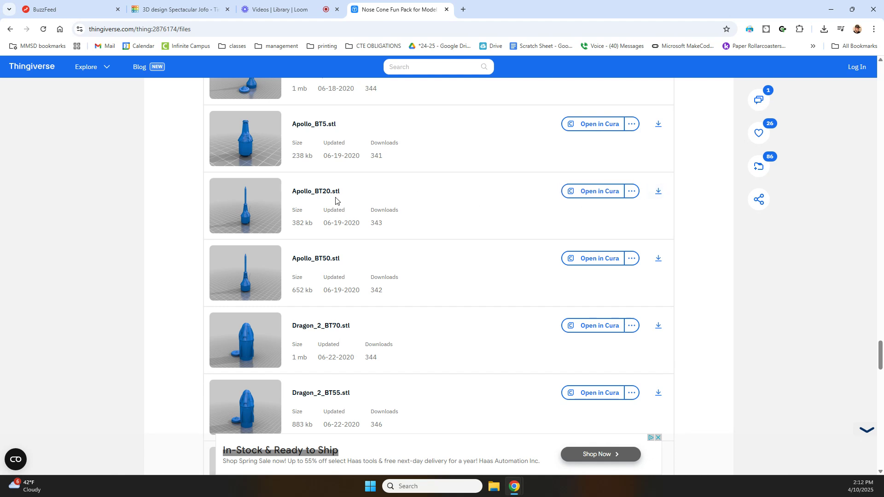
{"action": "left_click", "coordinate": [659, 193]}
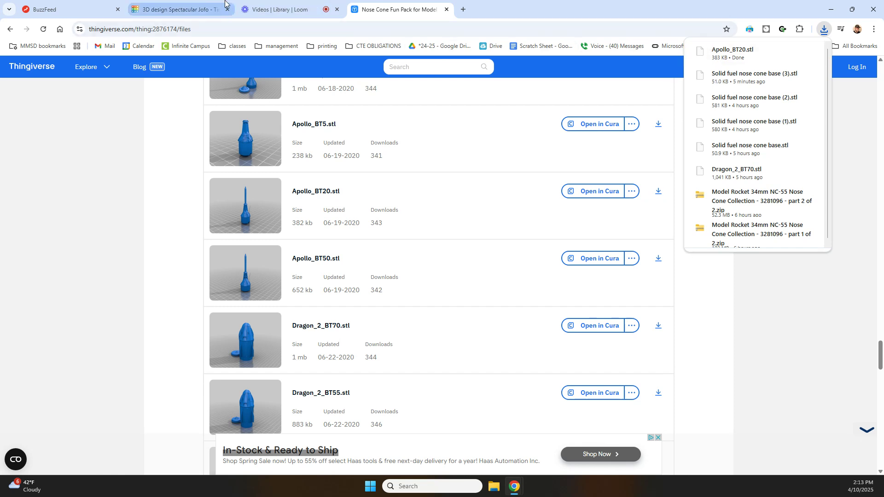
{"action": "left_click", "coordinate": [155, 4]}
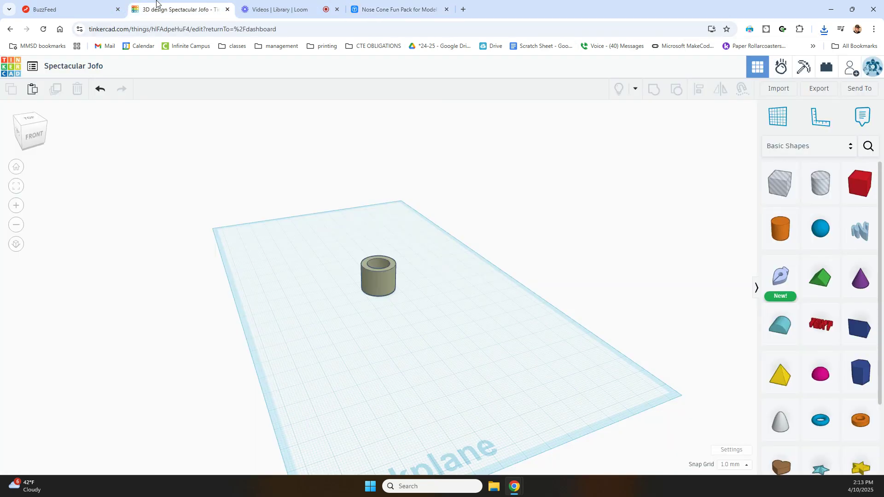
Step: Import the downloaded Apollo_BT20.stl in millimetres with its length set to 23 mm
{"action": "left_click", "coordinate": [783, 89]}
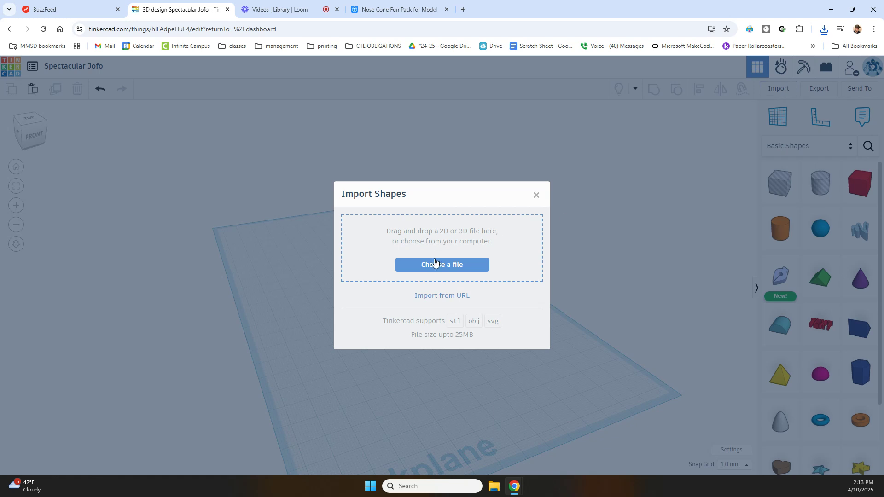
{"action": "left_click", "coordinate": [441, 265]}
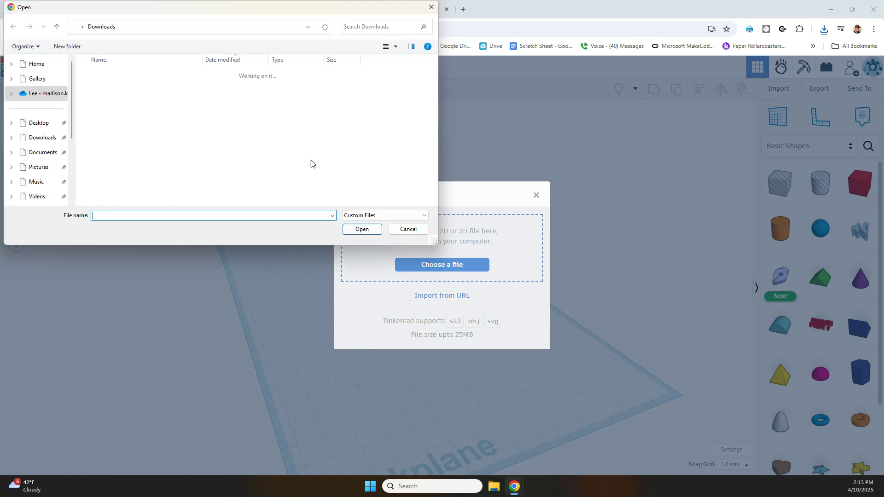
{"action": "double_click", "coordinate": [159, 86]}
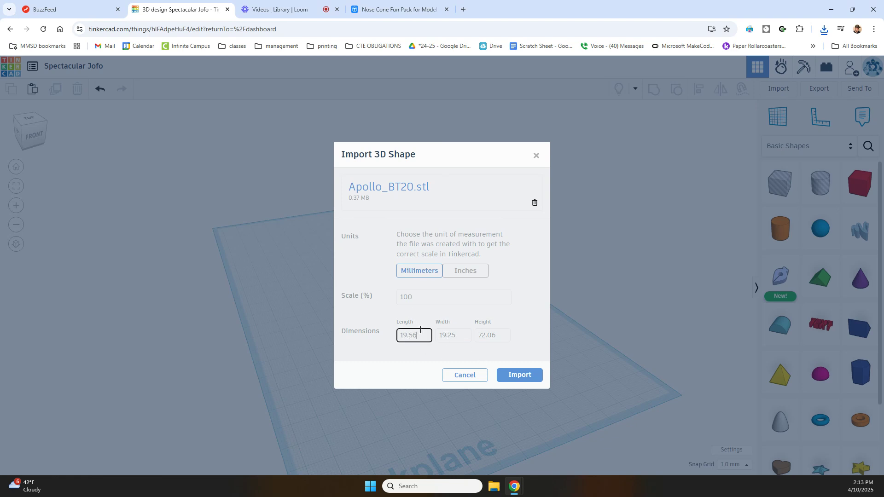
{"action": "left_click_drag", "start_coordinate": [418, 336], "coordinate": [390, 334]}
{"action": "type", "text": "23"}
{"action": "left_click", "coordinate": [442, 339]}
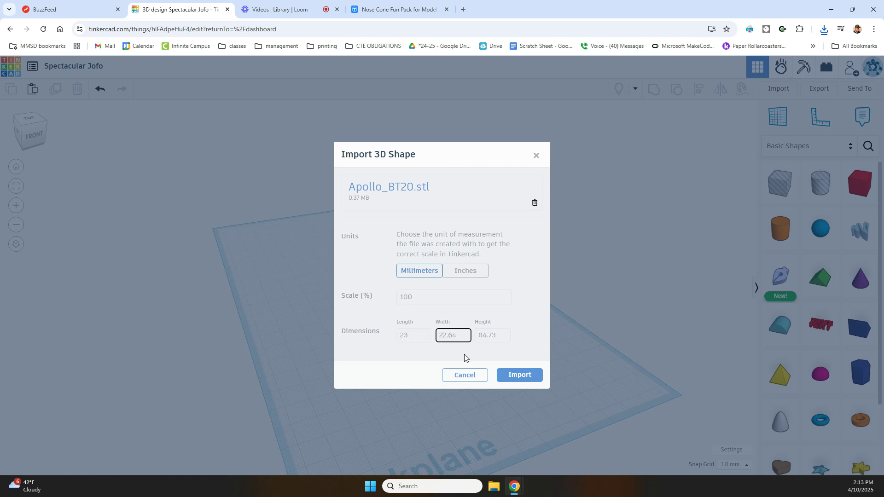
{"action": "left_click", "coordinate": [519, 375]}
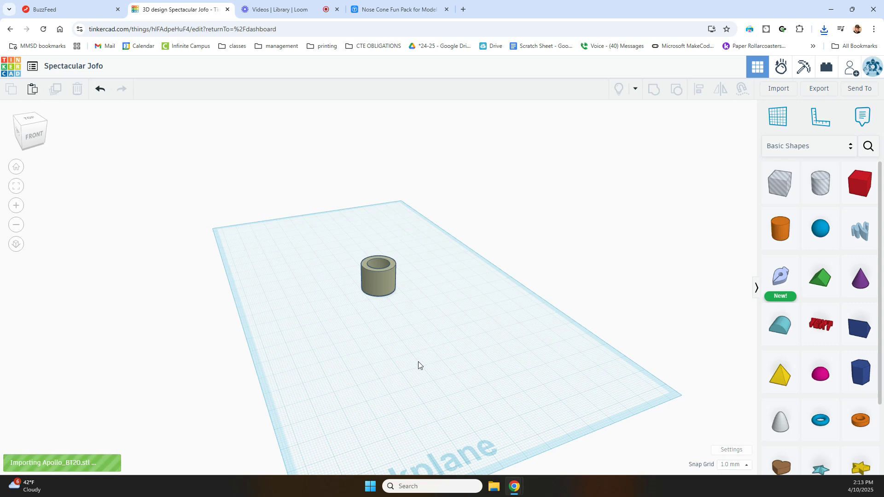
Step: Try reshaping the base to about 9.75 by 34.25 mm, and restore it by undoing its deletion
{"action": "left_click", "coordinate": [383, 281]}
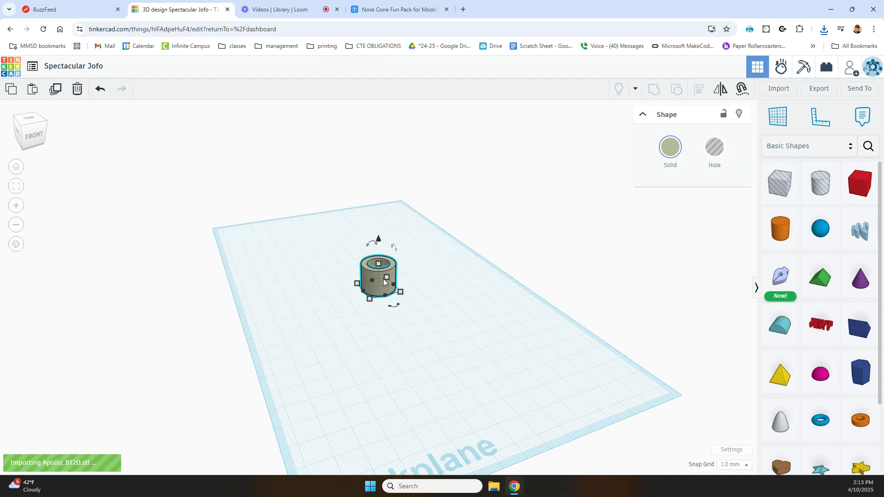
{"action": "left_click_drag", "start_coordinate": [324, 278], "coordinate": [329, 280]}
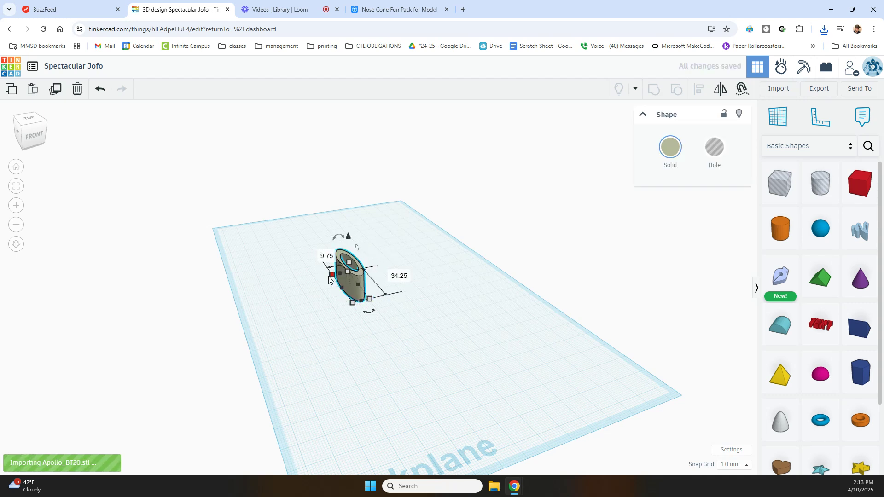
{"action": "key", "text": "ctrl+z"}
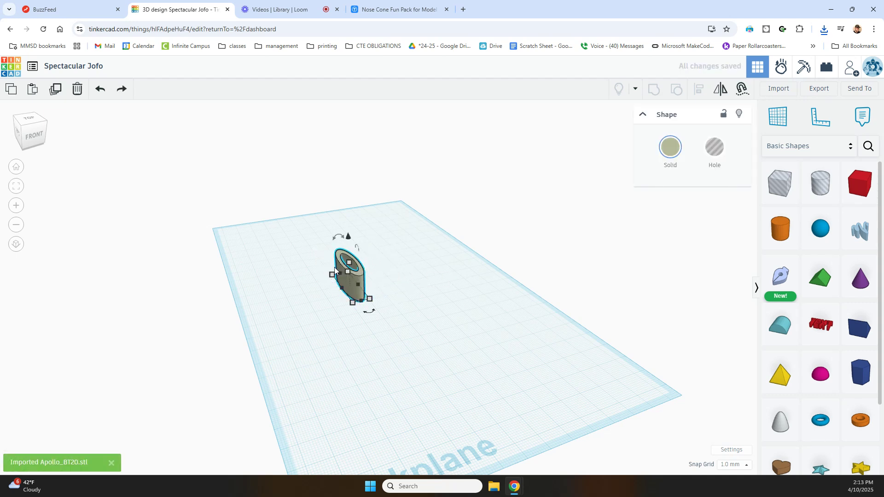
{"action": "key", "text": "Delete"}
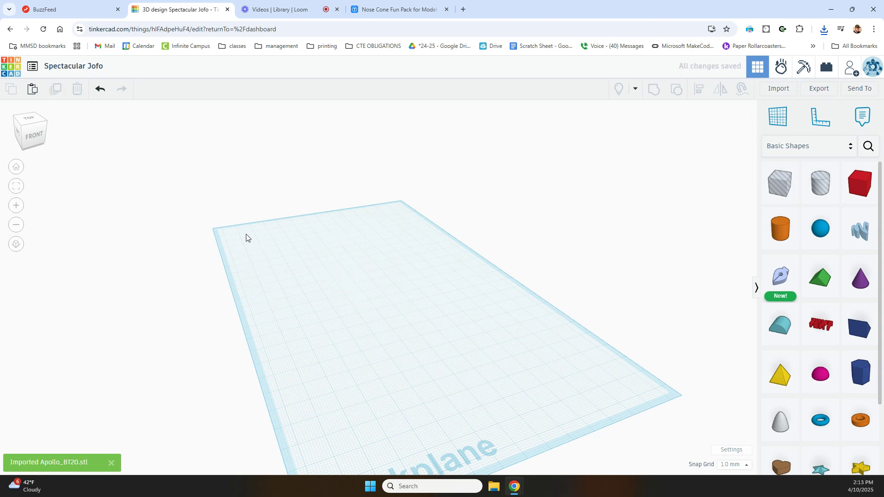
{"action": "left_click", "coordinate": [101, 89]}
{"action": "left_click", "coordinate": [102, 88]}
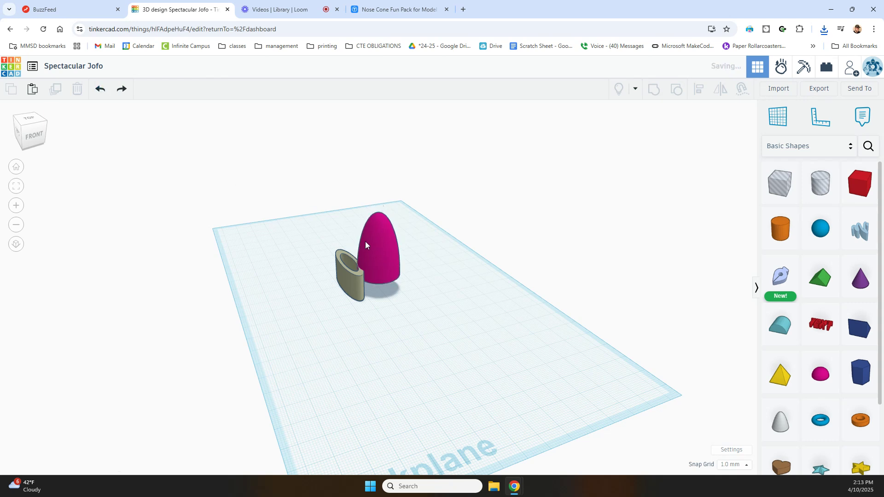
Step: Delete the magenta nose cone and set the base's length and width to 18.5 mm each
{"action": "left_click", "coordinate": [385, 246]}
{"action": "key", "text": "Delete"}
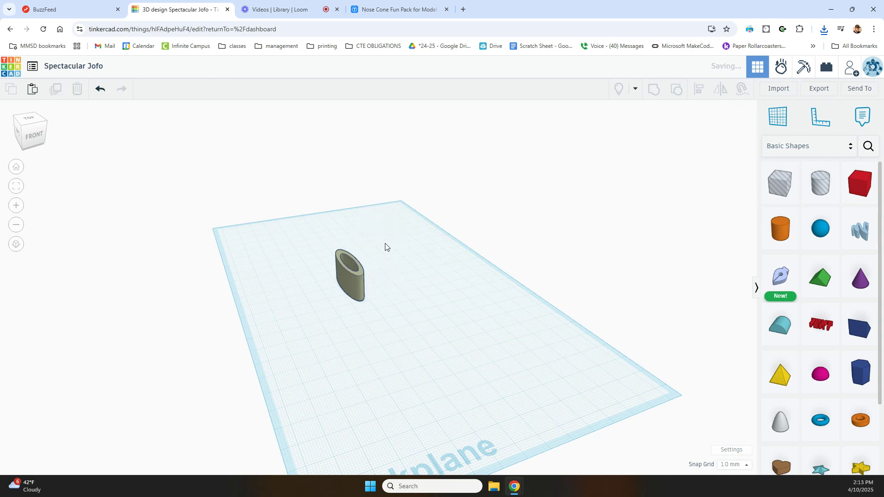
{"action": "left_click", "coordinate": [357, 286]}
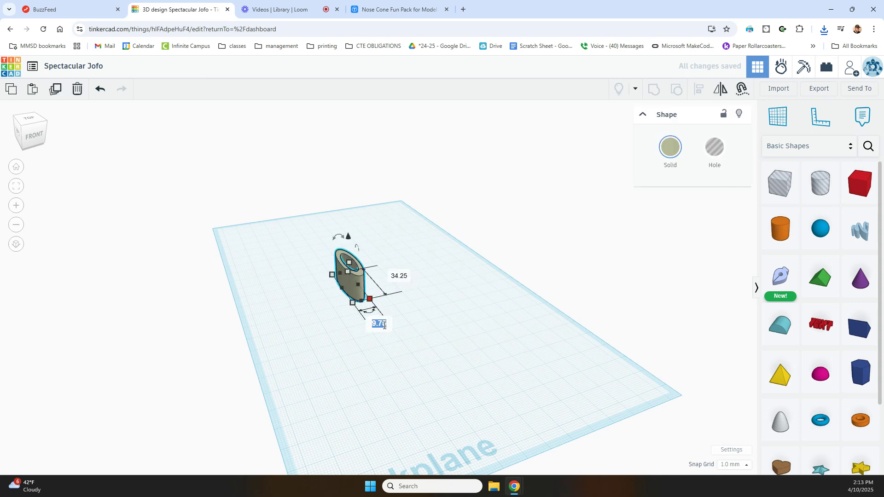
{"action": "left_click", "coordinate": [384, 324]}
{"action": "type", "text": "18.5"}
{"action": "left_click", "coordinate": [400, 275]}
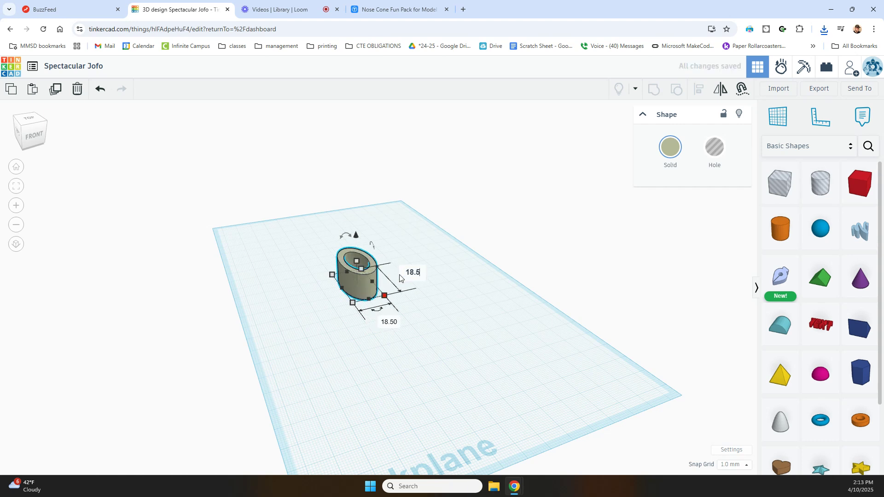
{"action": "key", "text": "Return"}
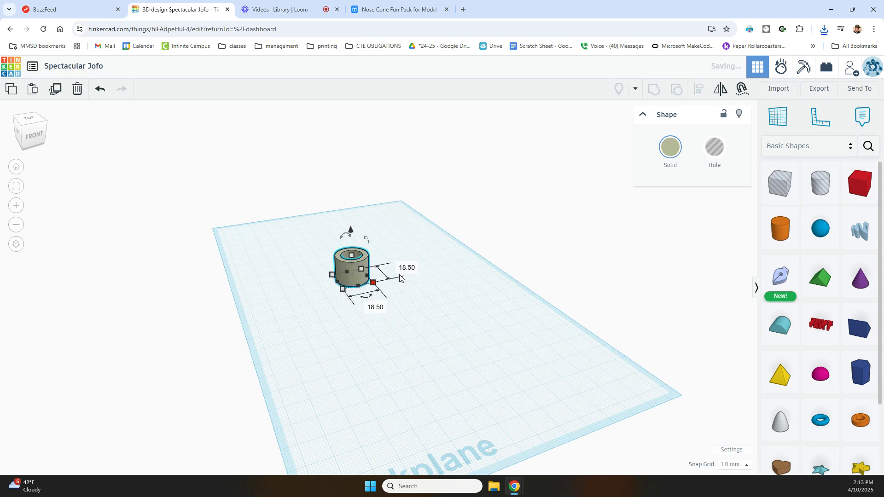
{"action": "left_click", "coordinate": [564, 339]}
Step: Import Apollo_BT20.stl again in millimetres, scaled to a length of 23 mm
{"action": "left_click", "coordinate": [778, 88]}
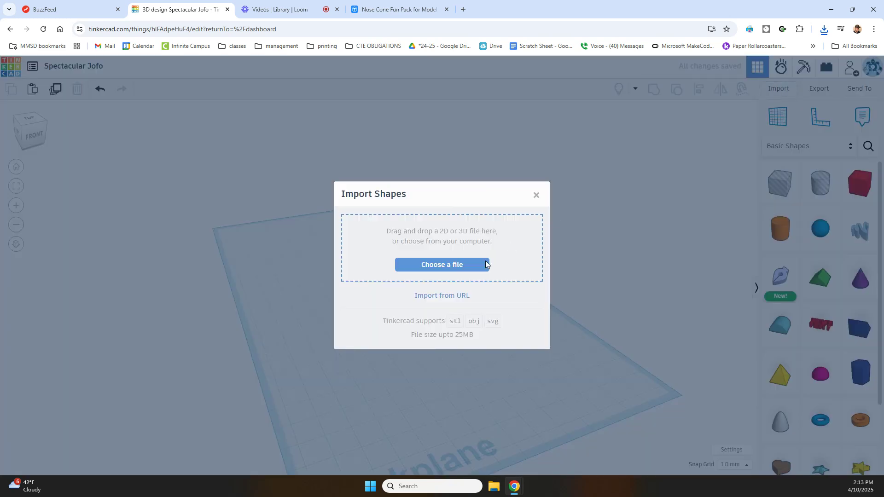
{"action": "left_click", "coordinate": [426, 272]}
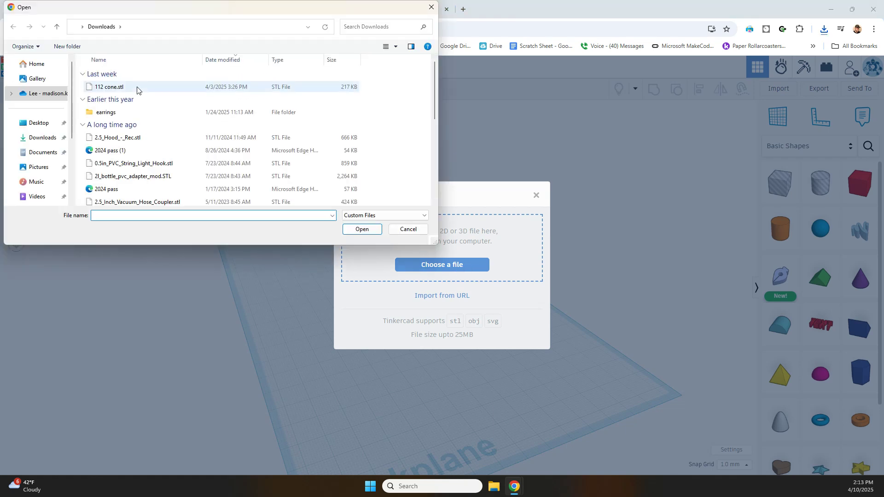
{"action": "double_click", "coordinate": [137, 89]}
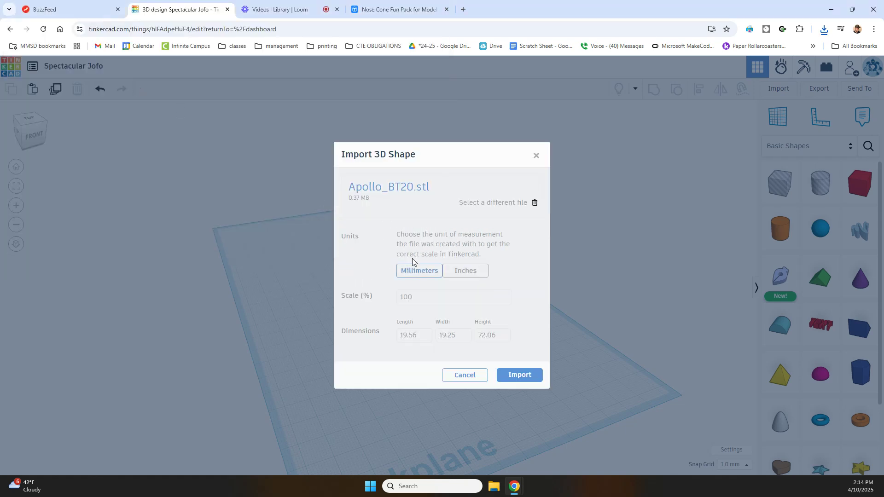
{"action": "left_click", "coordinate": [417, 334]}
{"action": "left_click_drag", "start_coordinate": [418, 333], "coordinate": [386, 337]}
{"action": "type", "text": "23"}
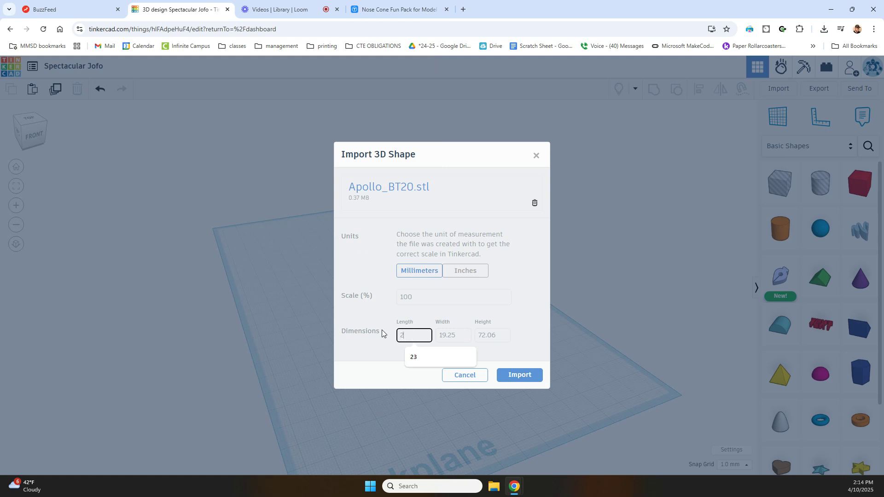
{"action": "left_click", "coordinate": [455, 338]}
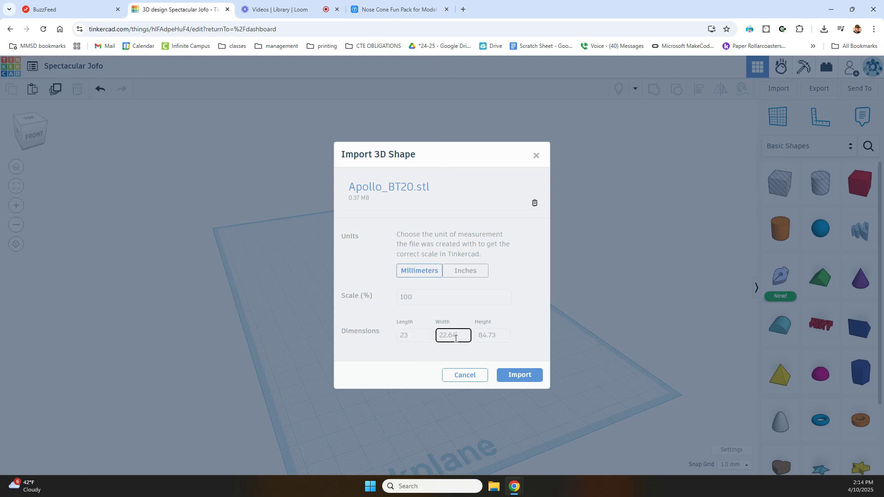
{"action": "left_click", "coordinate": [509, 375]}
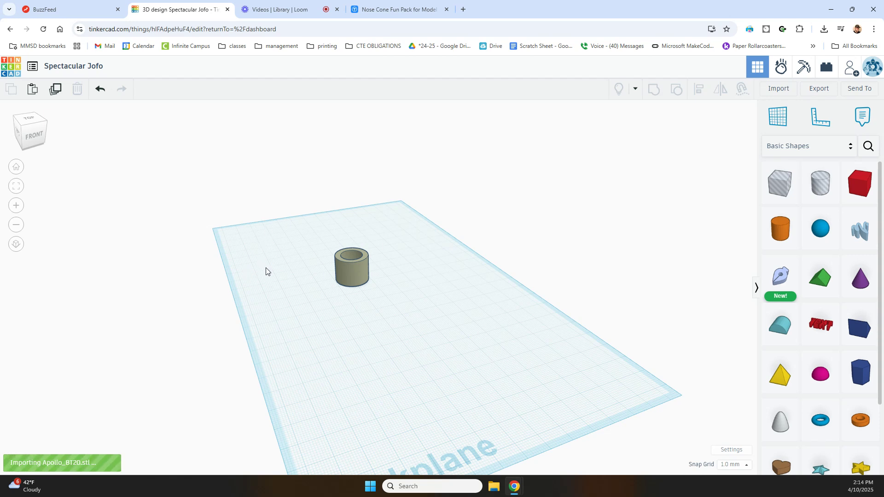
Step: Move the imported Apollo nose cone across the workplane so that it sits over the ring-shaped base
{"action": "left_click", "coordinate": [365, 270]}
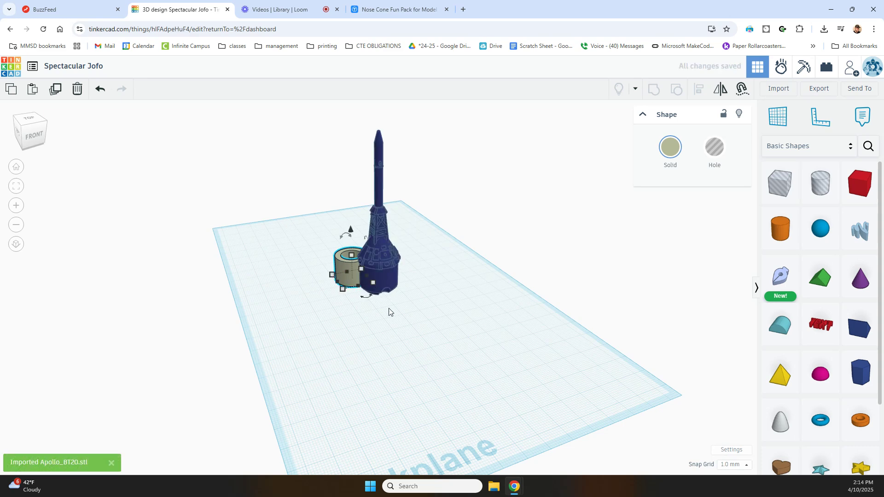
{"action": "left_click", "coordinate": [392, 284]}
{"action": "left_click_drag", "start_coordinate": [412, 293], "coordinate": [397, 302]}
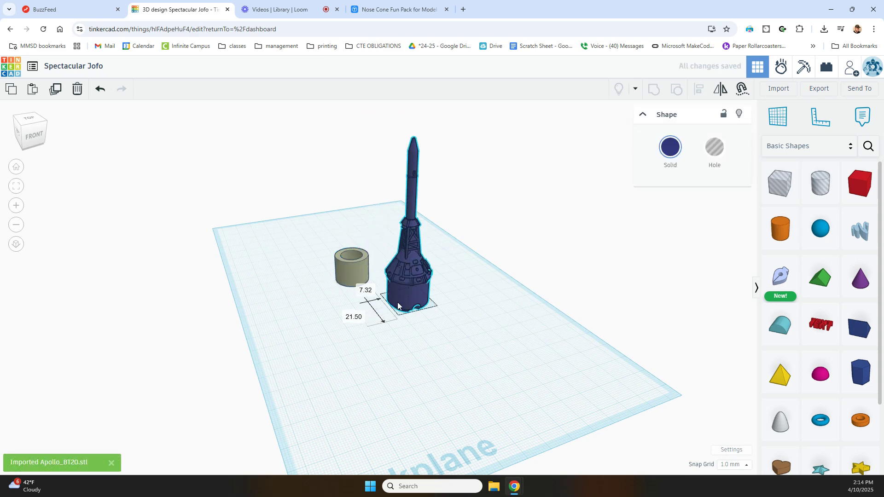
{"action": "right_click_drag", "start_coordinate": [396, 302], "coordinate": [436, 335]}
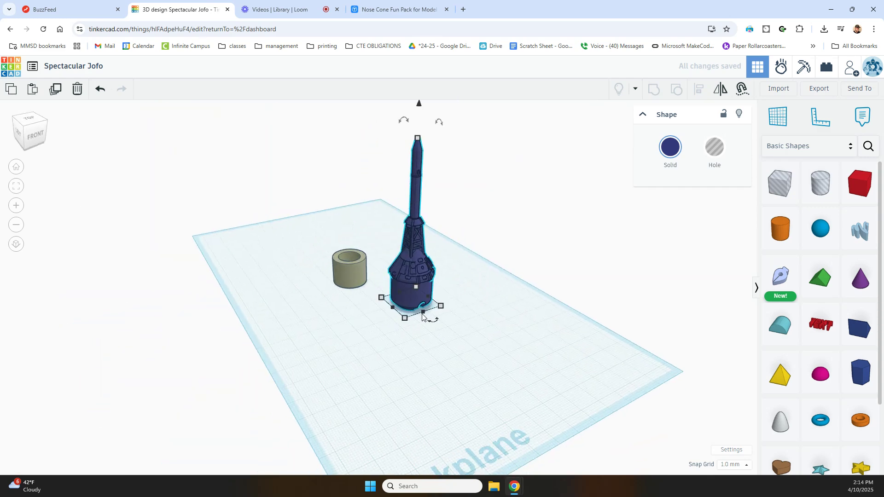
{"action": "left_click", "coordinate": [436, 343]}
{"action": "left_click_drag", "start_coordinate": [413, 296], "coordinate": [349, 274]}
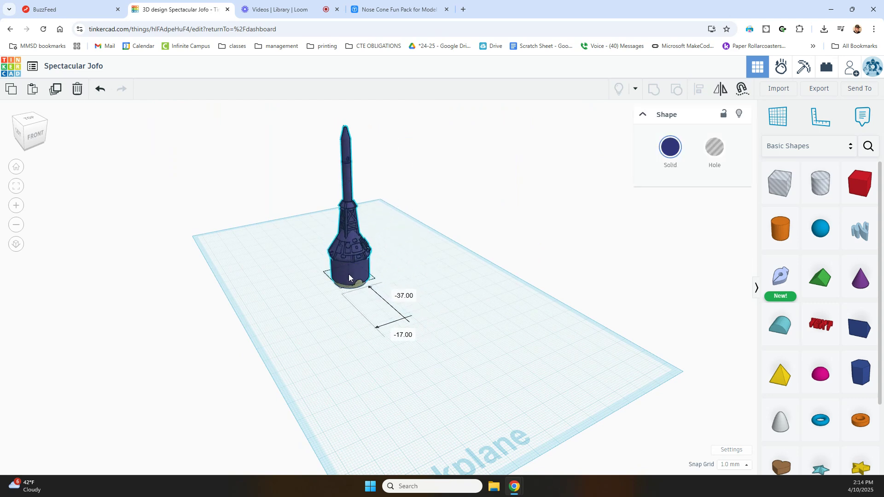
Step: Align the Apollo nose cone and the base on their centres in both horizontal directions
{"action": "left_click", "coordinate": [322, 317]}
{"action": "left_click_drag", "start_coordinate": [318, 322], "coordinate": [392, 245]}
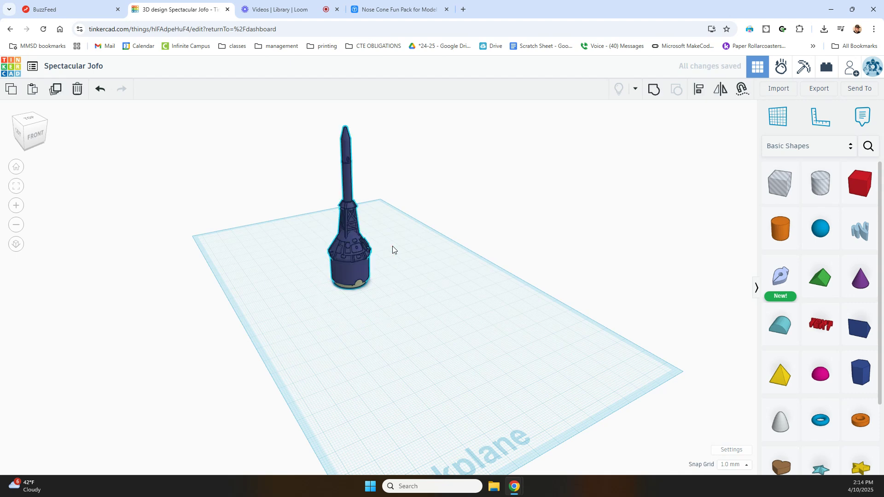
{"action": "left_click", "coordinate": [699, 90]}
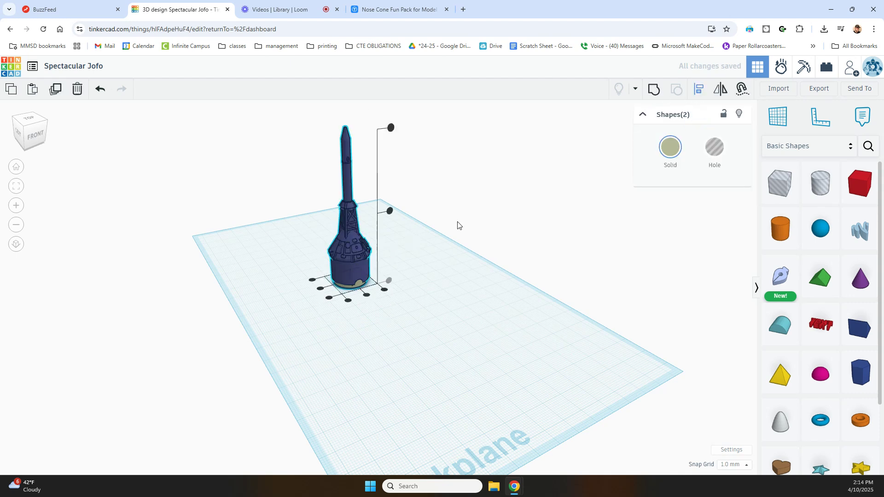
{"action": "left_click", "coordinate": [319, 289]}
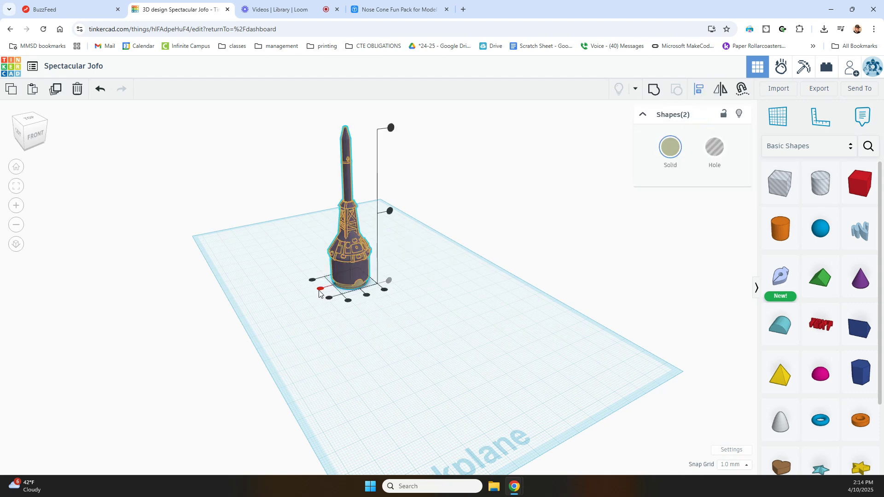
{"action": "left_click", "coordinate": [366, 294]}
{"action": "left_click", "coordinate": [352, 275]}
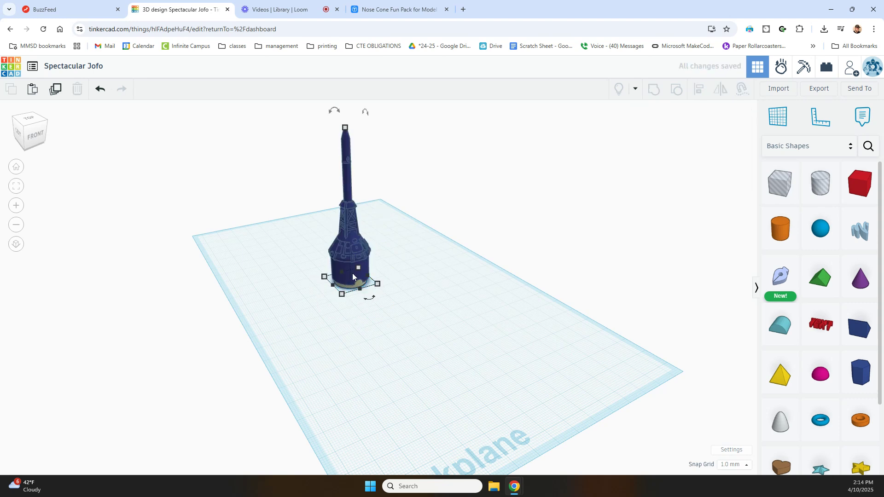
Step: Raise the Apollo nose cone straight up so that the lower part of the base protrudes beneath it
{"action": "left_click", "coordinate": [357, 213]}
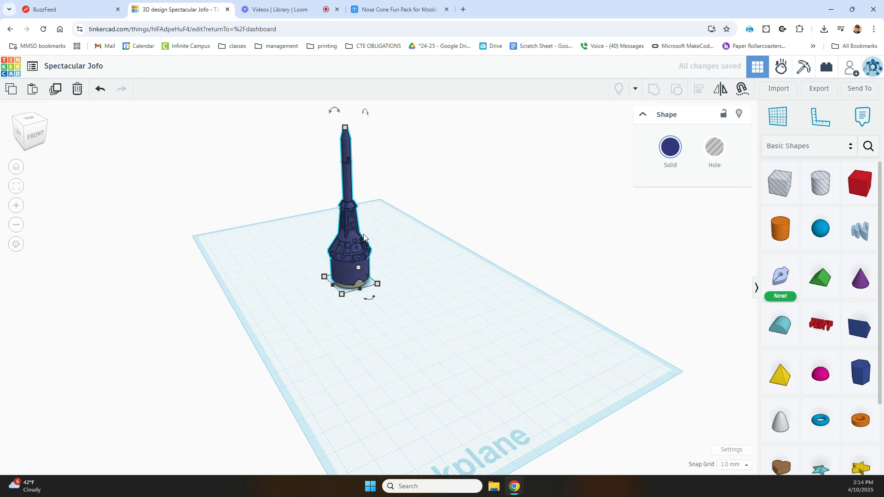
{"action": "scroll", "coordinate": [313, 175], "scroll_direction": "down", "scroll_amount": 3}
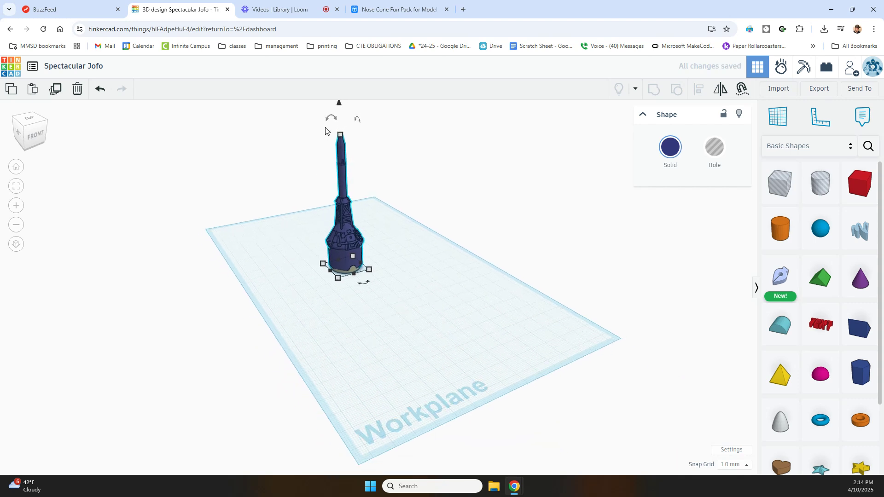
{"action": "left_click_drag", "start_coordinate": [339, 104], "coordinate": [341, 90]}
{"action": "left_click", "coordinate": [360, 308]}
{"action": "right_click_drag", "start_coordinate": [361, 308], "coordinate": [414, 296]}
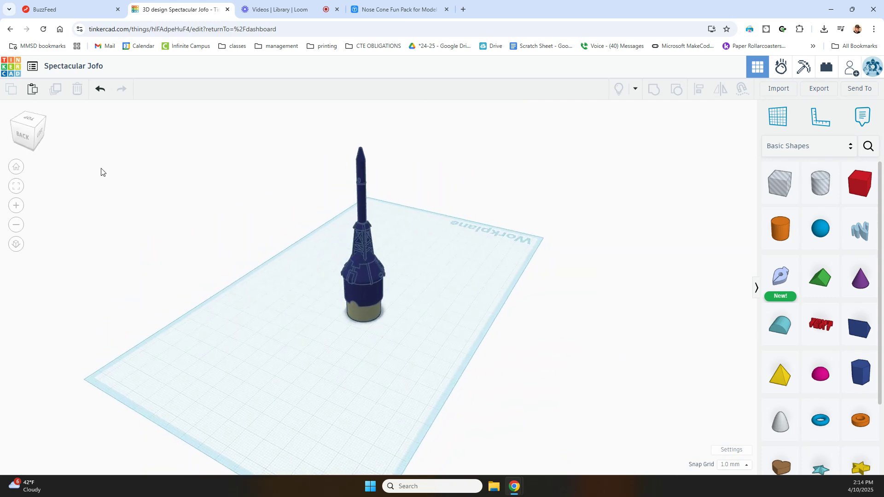
{"action": "left_click", "coordinate": [366, 283]}
{"action": "left_click", "coordinate": [417, 369]}
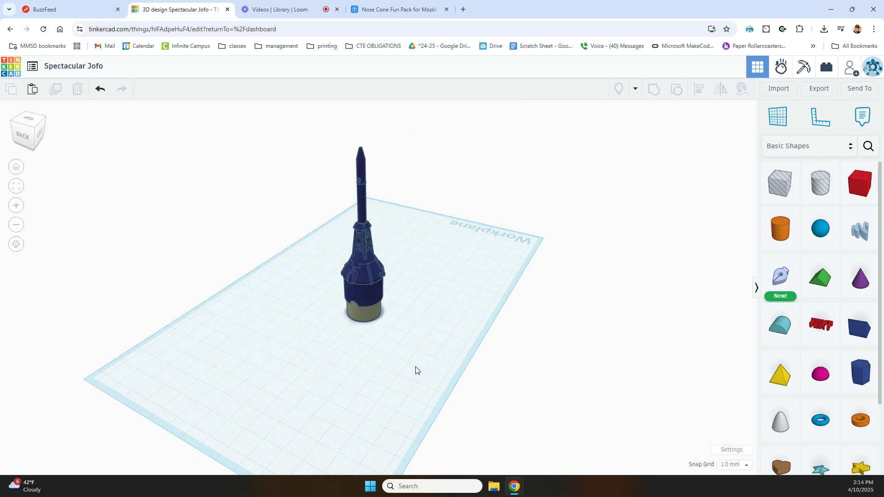